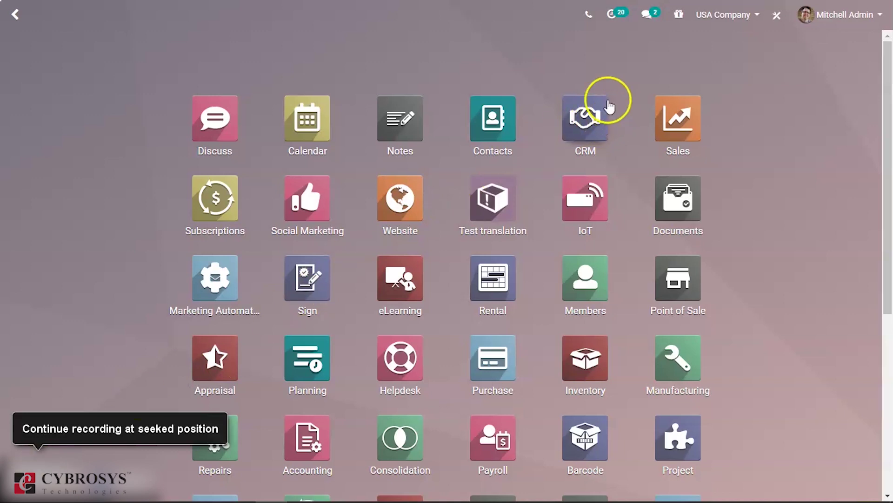
Add an opportunity titled "nEW oPPORTUNITY" to the New stage of the CRM pipeline
left_click(600, 114)
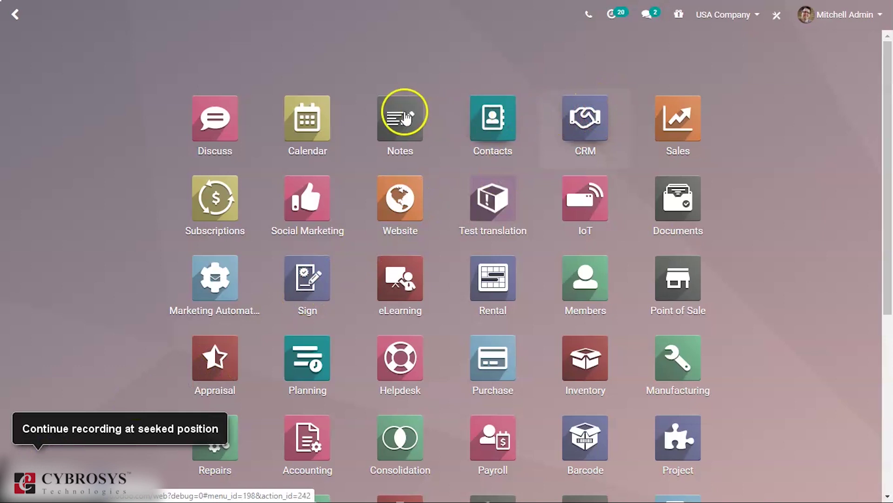
left_click(596, 124)
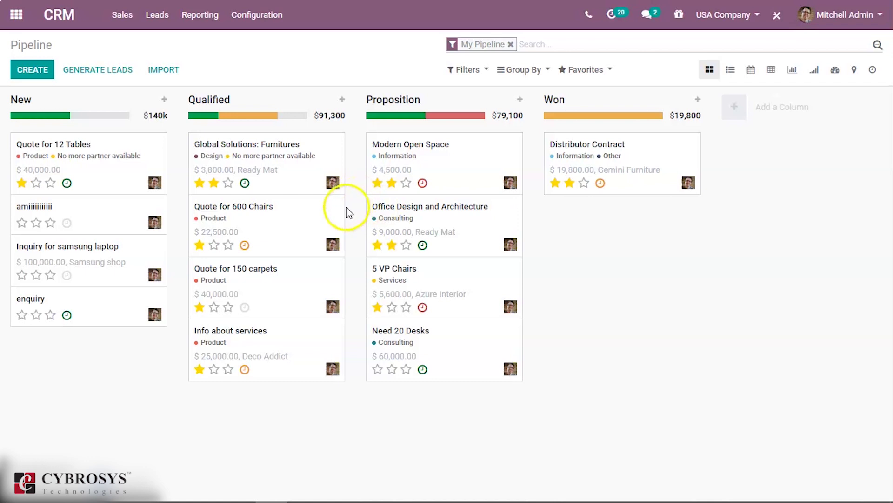
left_click(41, 74)
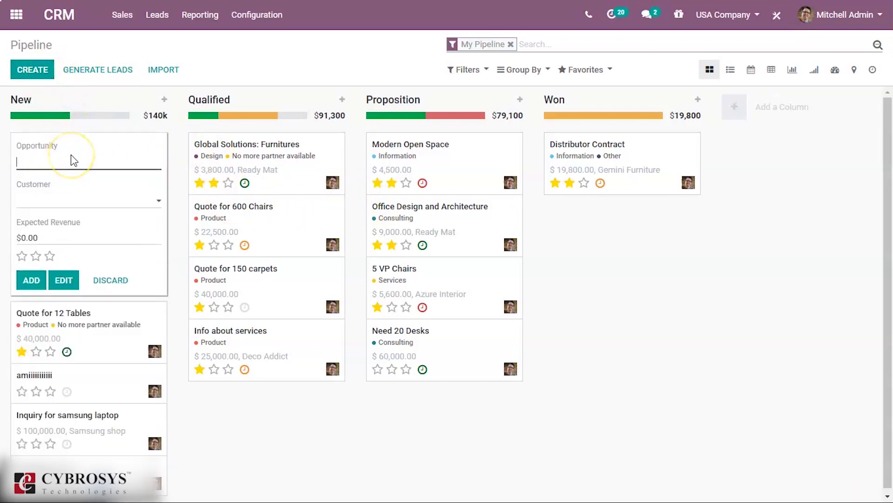
type("nEW oPPORTUNITY")
left_click(30, 279)
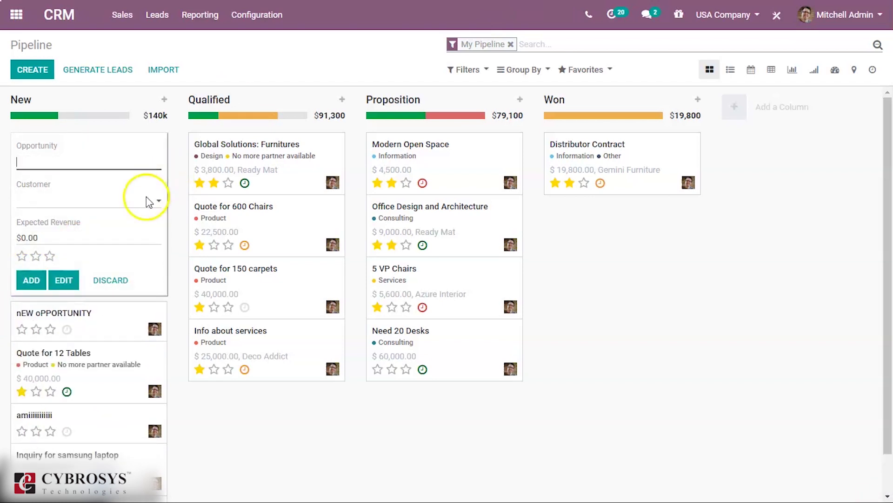
left_click(278, 441)
Examine the full list of activity types available for scheduling on the nEW oPPORTUNITY record, and return to the pipeline without scheduling anything
left_click(117, 160)
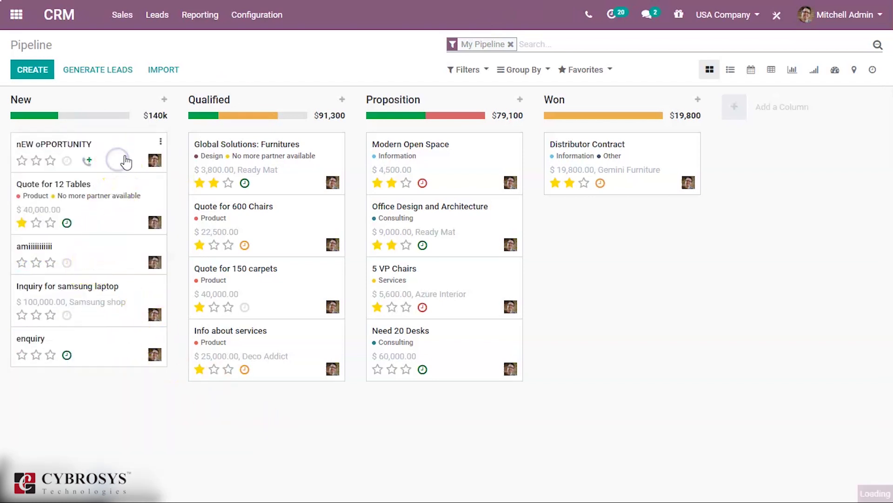
scroll(218, 265, "down", 1)
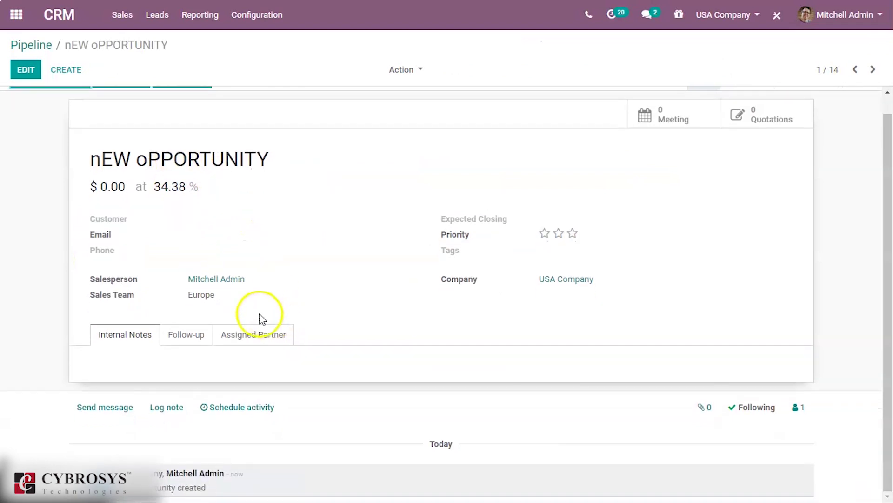
left_click(247, 407)
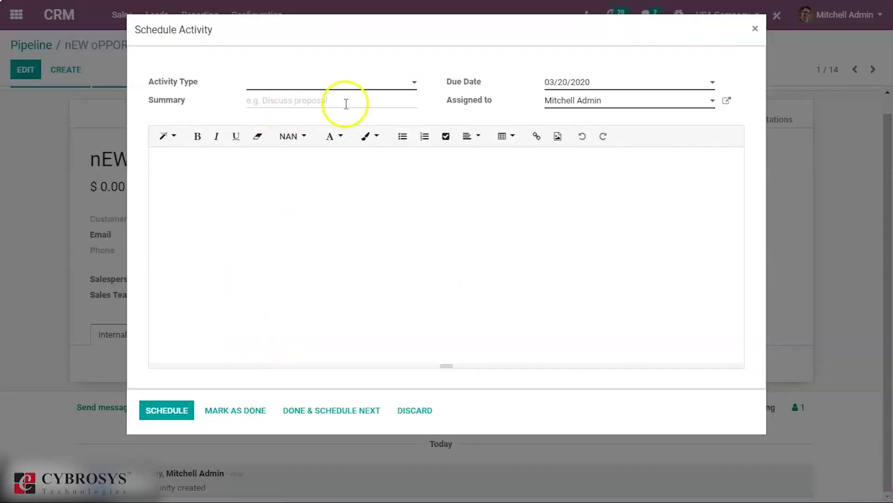
left_click(342, 85)
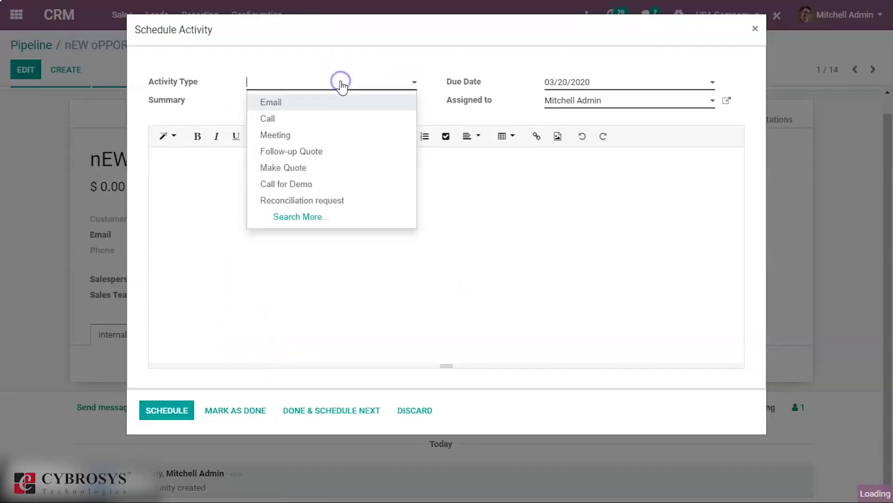
left_click(342, 216)
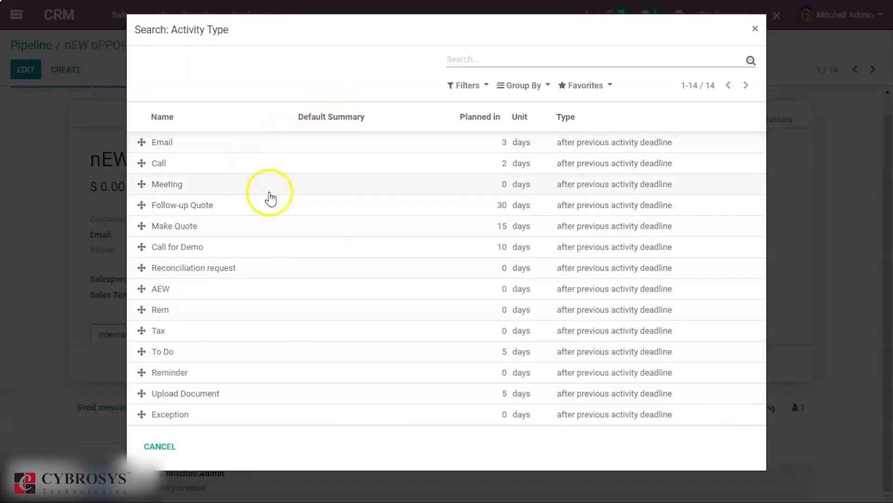
left_click(164, 446)
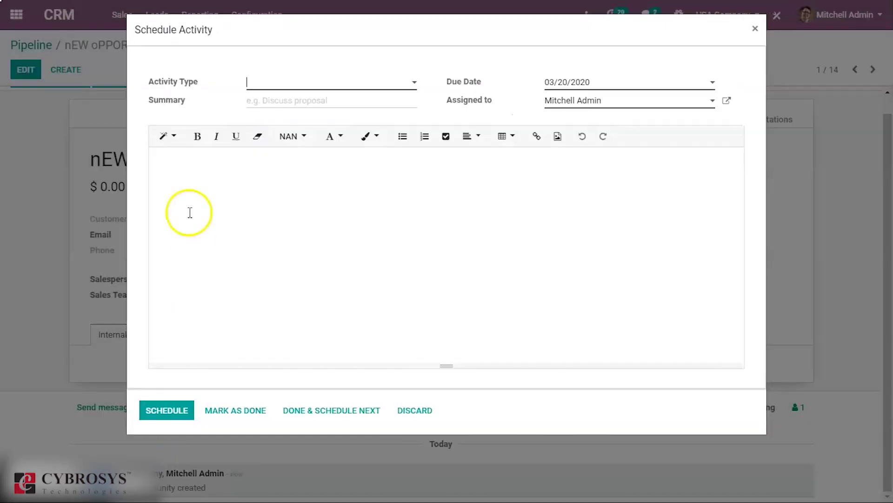
left_click(754, 29)
left_click(32, 45)
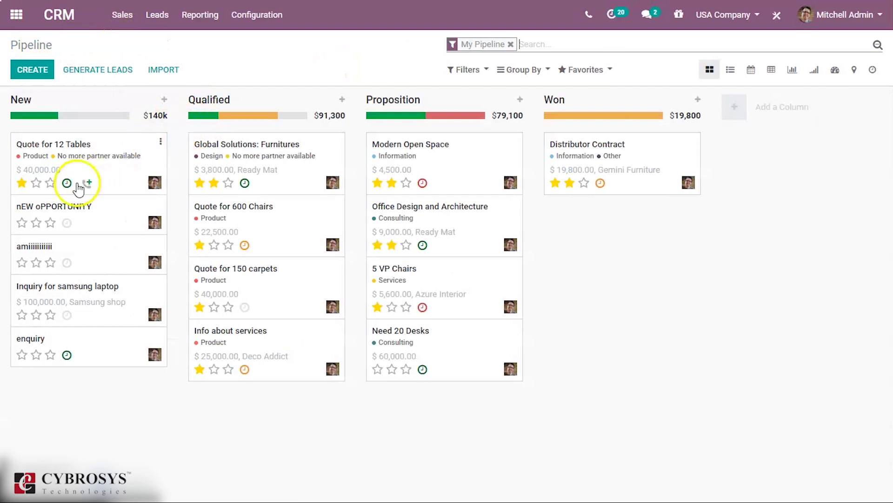
Check the planned activities of the "Quote for 12 Tables" opportunity and view its blank activity scheduling form
left_click(67, 183)
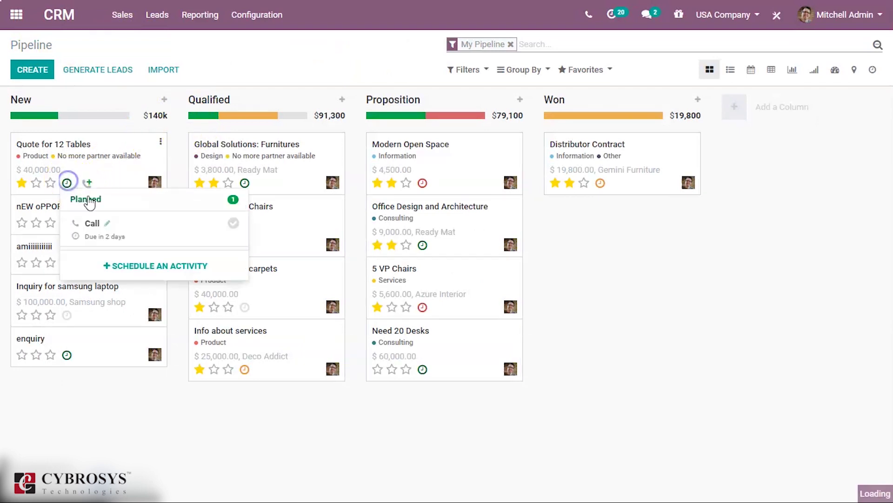
left_click(124, 268)
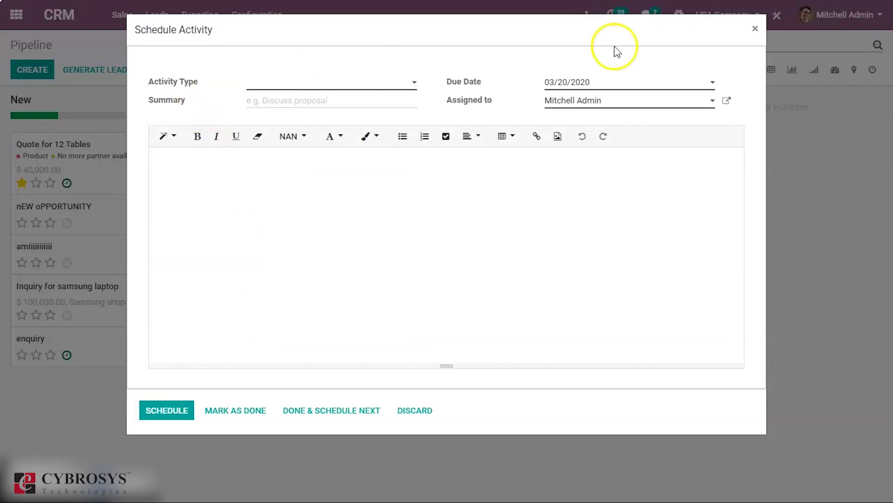
left_click(755, 28)
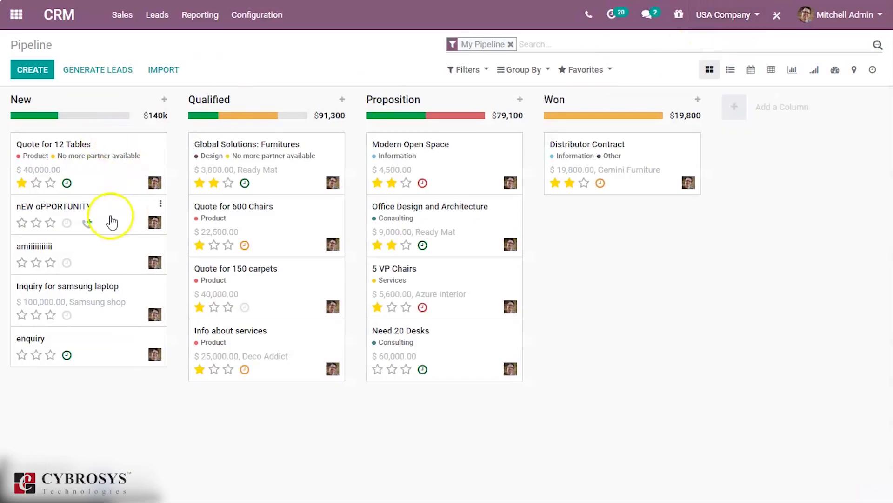
Start scheduling an activity for nEW oPPORTUNITY with the type Email, keeping the default assignee
left_click(67, 222)
left_click(118, 269)
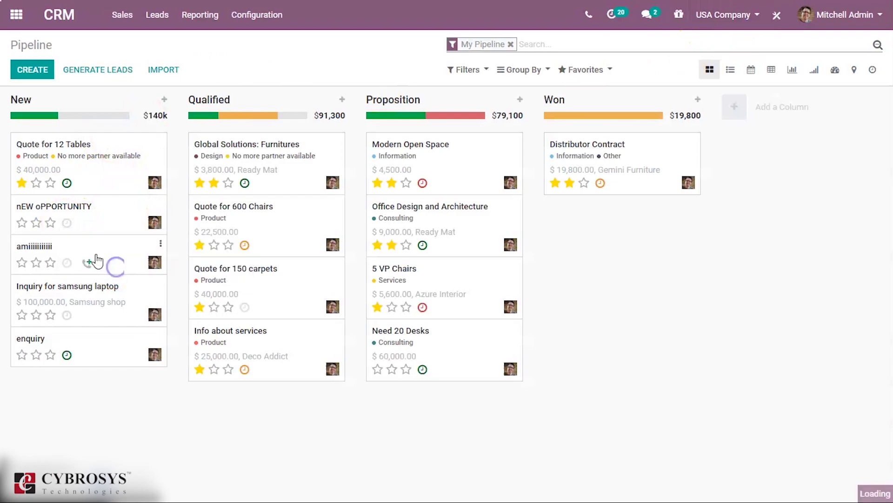
left_click(345, 84)
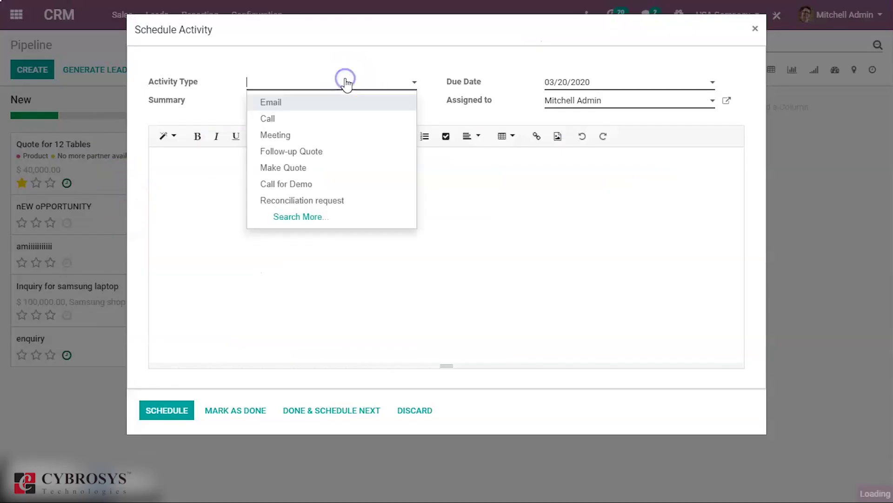
left_click(312, 109)
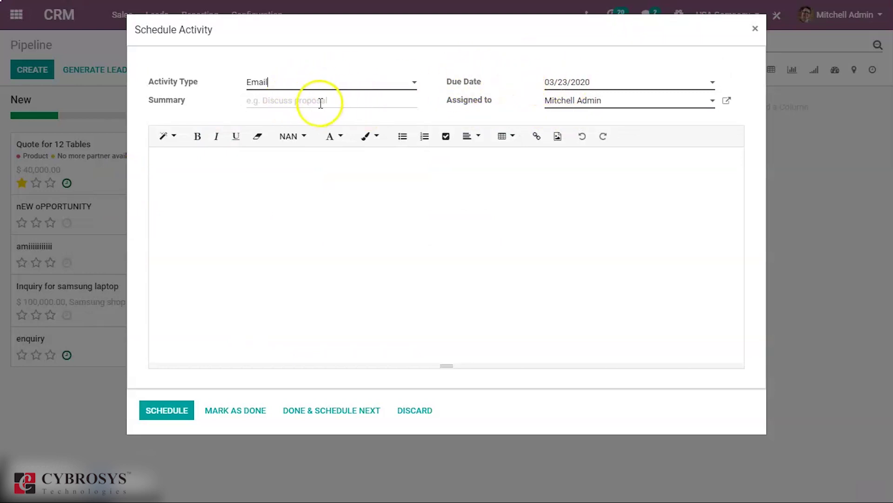
left_click(598, 103)
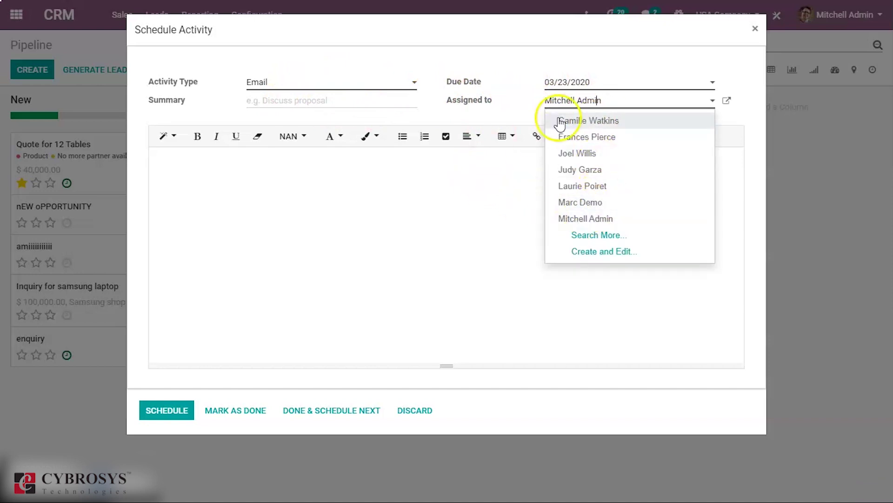
left_click(442, 114)
Give the activity the summary "Discuss" and the note "Please Do it", and schedule it
left_click(308, 183)
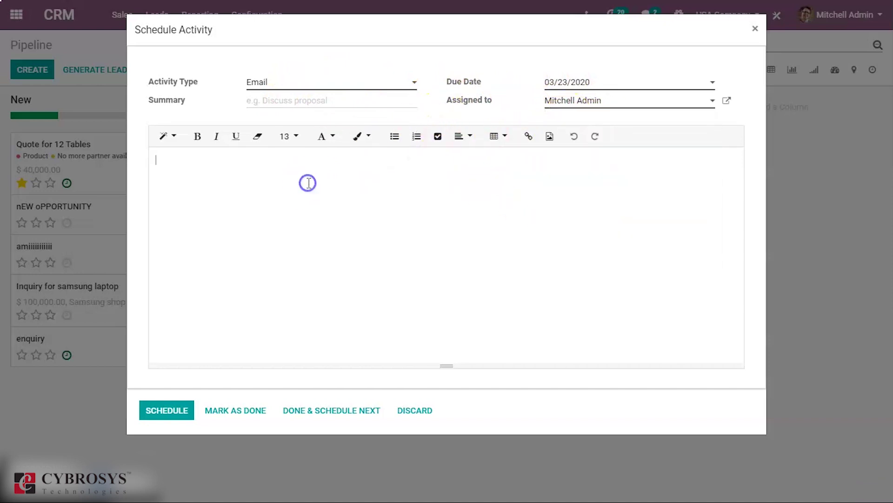
left_click(286, 96)
type("d")
key("BackSpace")
key("BackSpace")
key("BackSpace")
type("d")
key("BackSpace")
type("Dis")
left_click(275, 183)
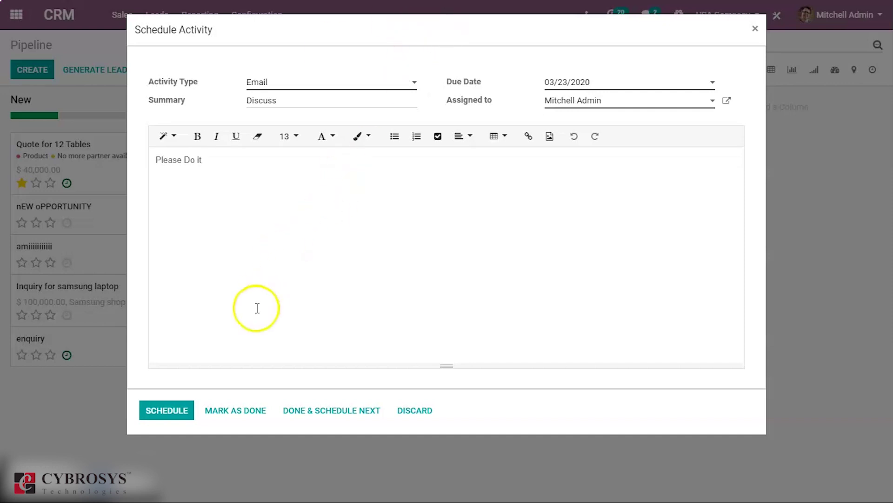
left_click(178, 416)
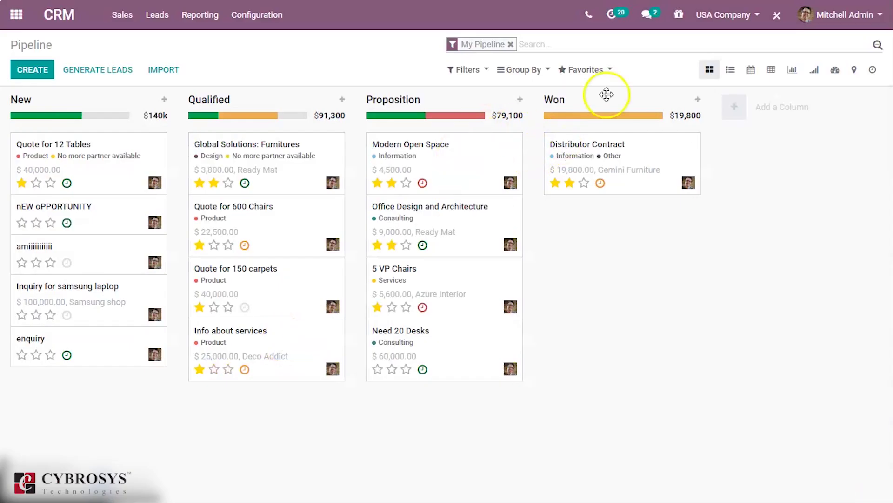
List the leads and opportunities with activities due today and open the "Quote for 600 Chairs" opportunity at its planned activities
left_click(617, 20)
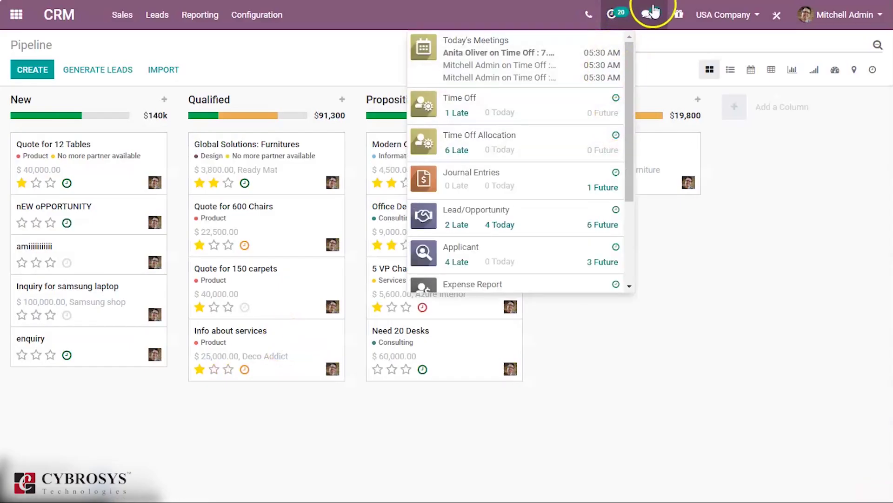
left_click(504, 225)
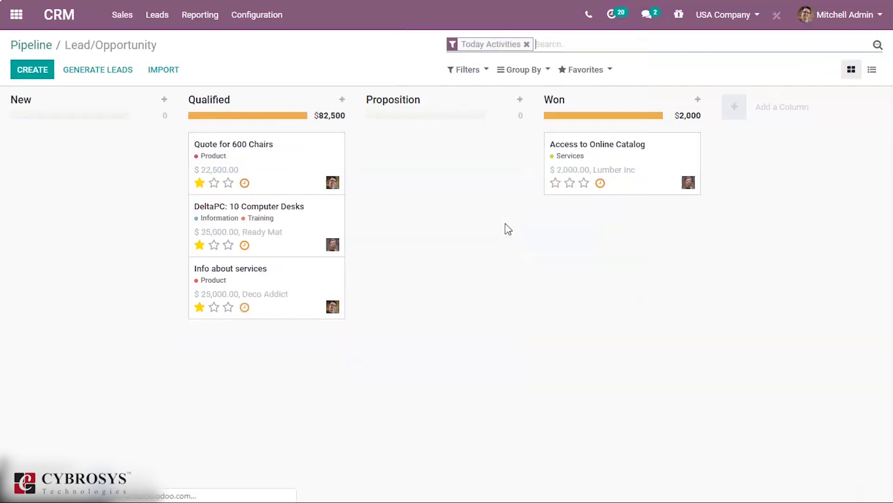
mouse_move(302, 183)
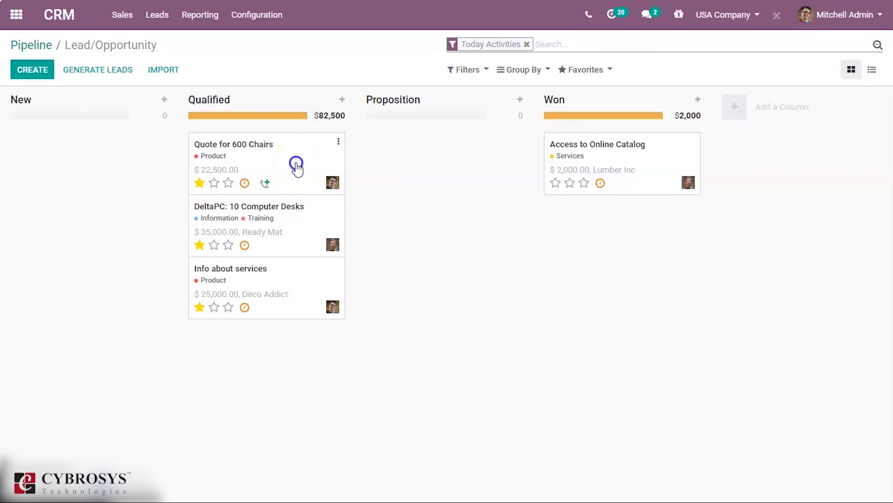
left_click(296, 166)
scroll(299, 169, "down", 2)
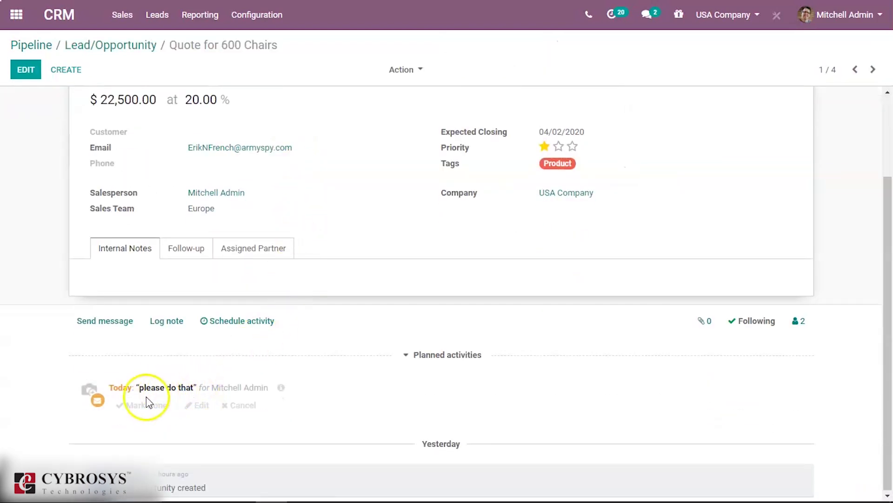
Inspect the details of the planned "please do that" activity and mark it as done without feedback
left_click(281, 388)
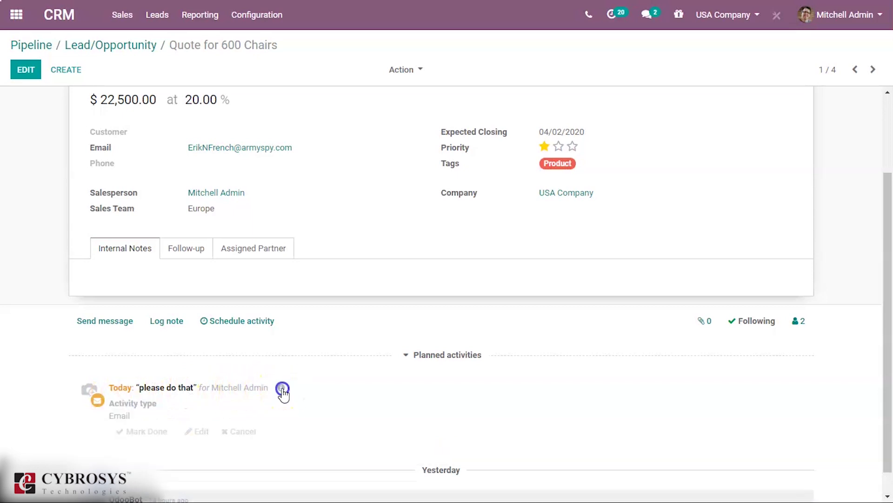
scroll(148, 315, "down", 2)
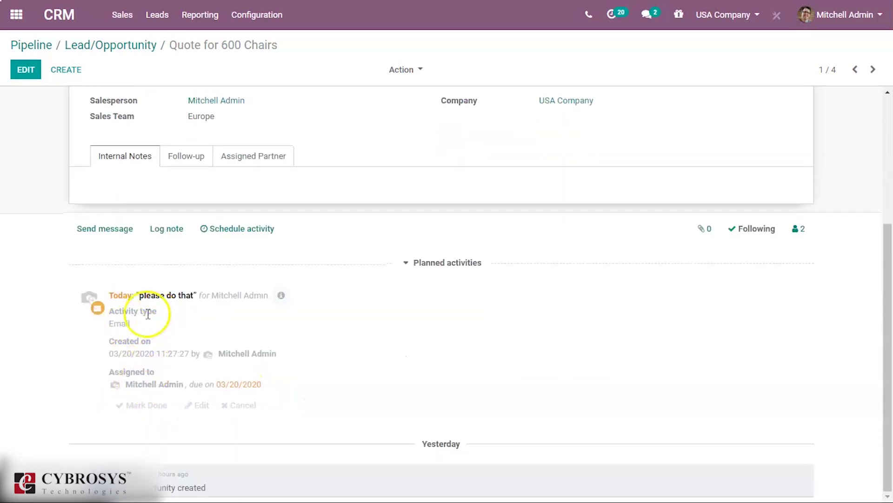
scroll(172, 334, "up", 1)
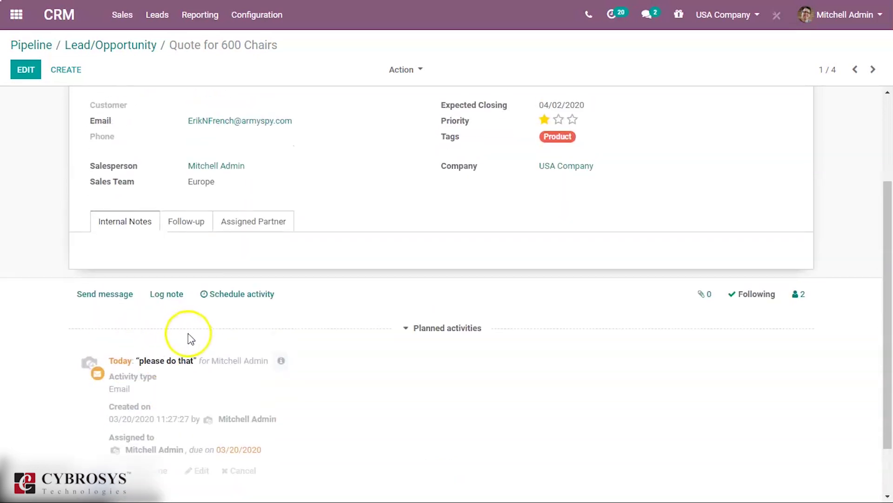
left_click(281, 361)
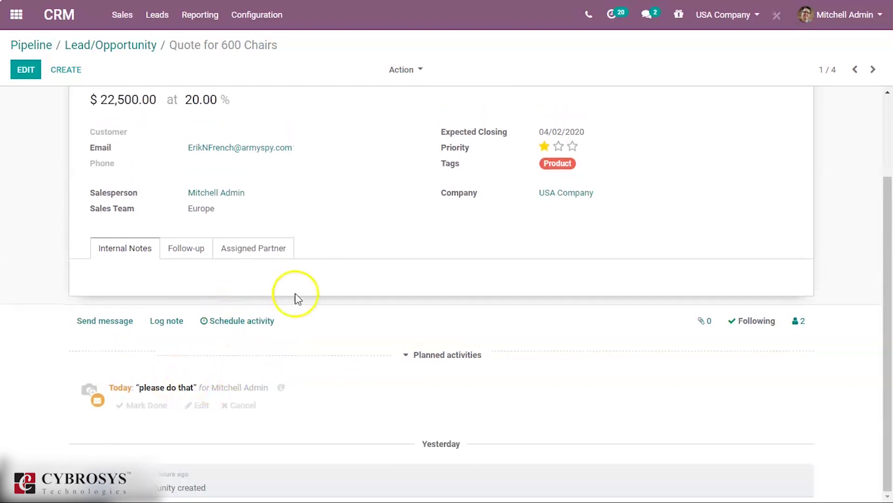
left_click(149, 410)
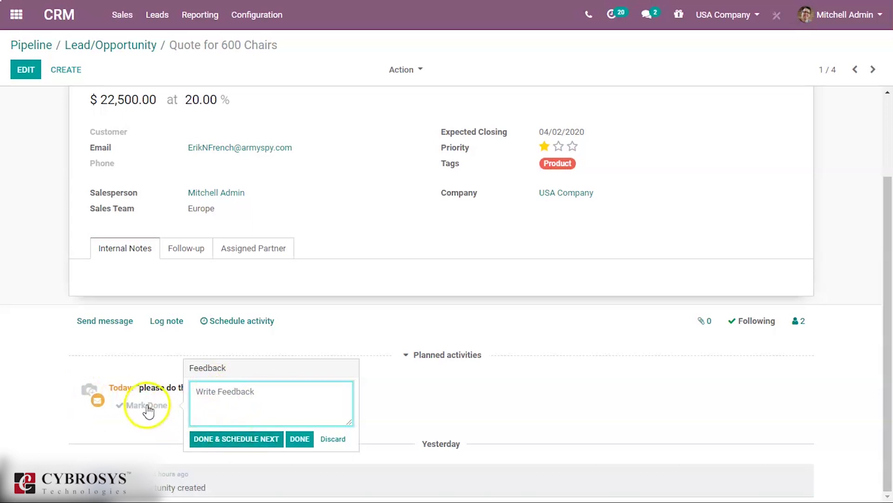
left_click(299, 440)
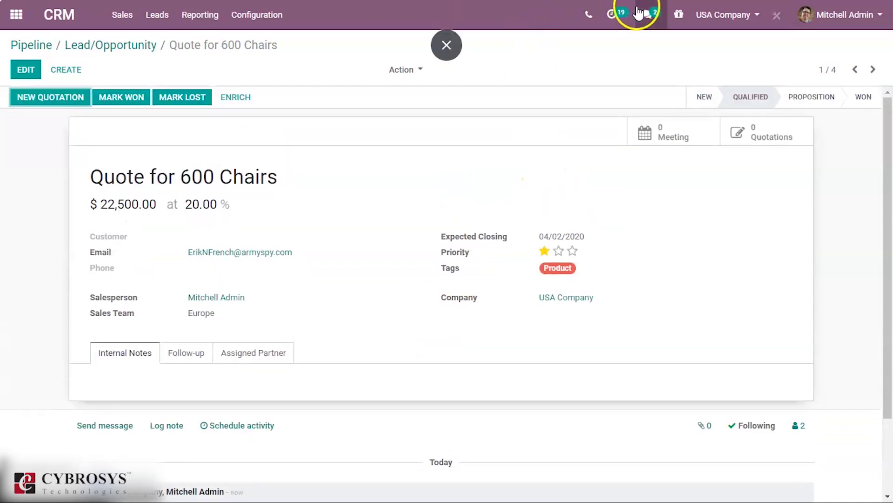
Review the leads and opportunities still having activities today, and go back through "Quote for 600 Chairs" to the earlier Lead/Opportunity list
left_click(613, 14)
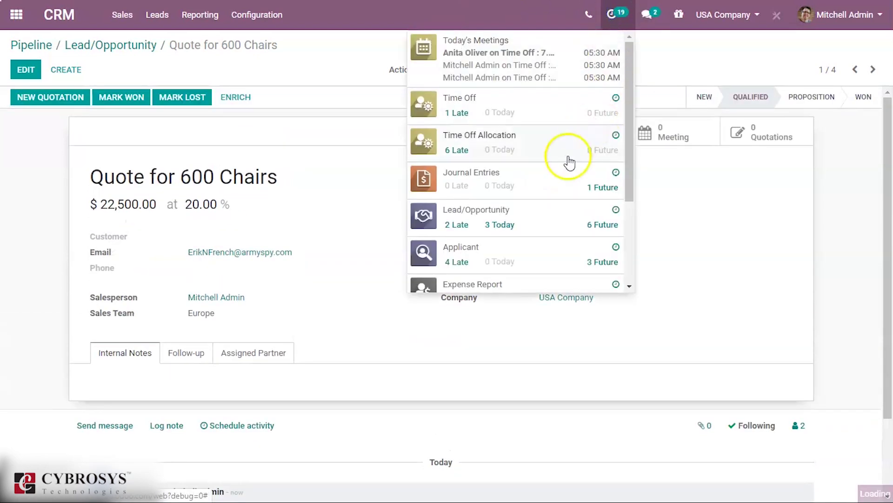
left_click(512, 228)
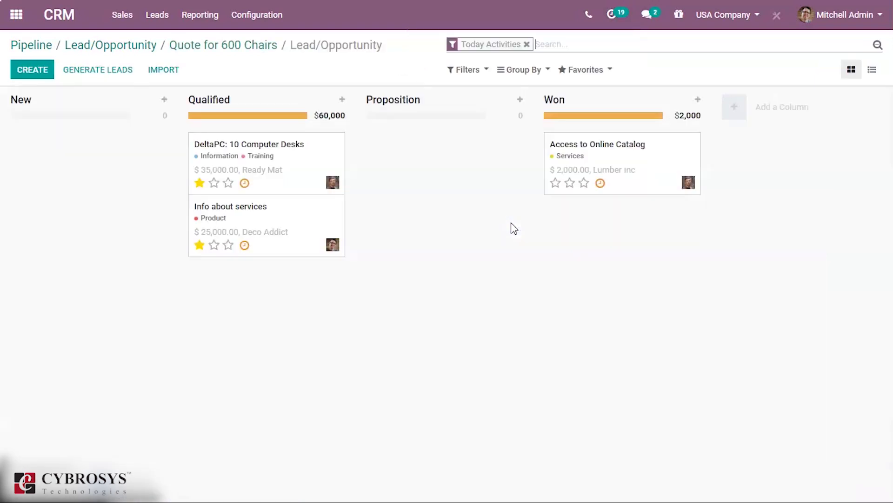
left_click(242, 46)
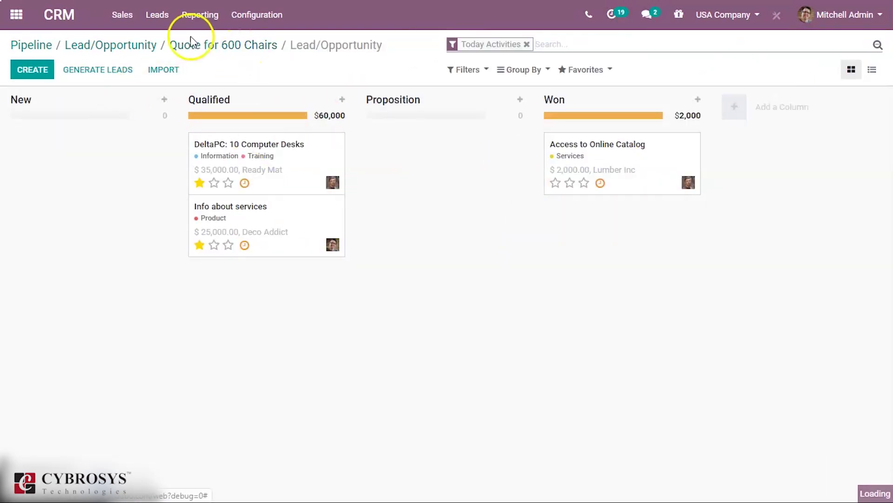
left_click(136, 47)
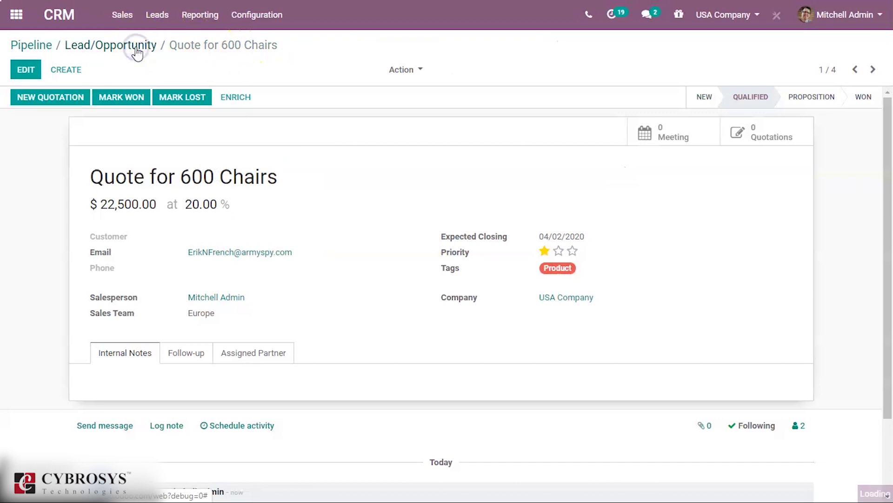
Return to the CRM pipeline and check the planned activities of the "amiiiiiiiiiii" and "nEW oPPORTUNITY" opportunities
left_click(40, 46)
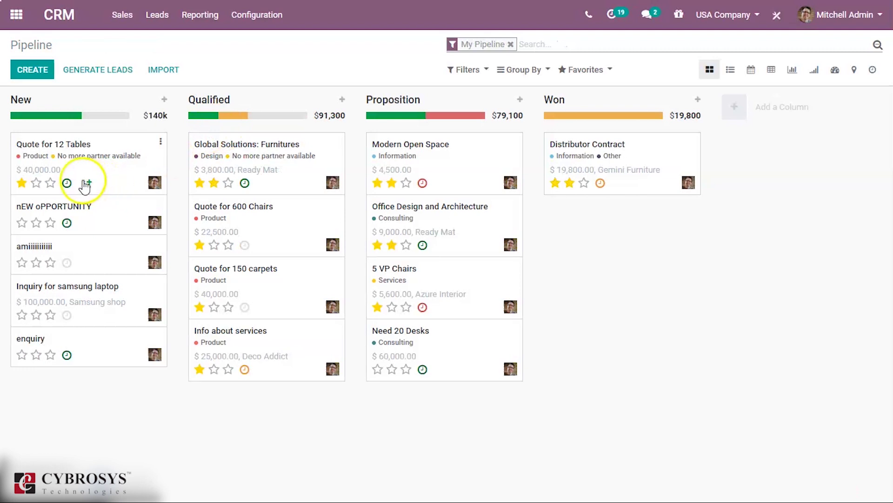
left_click(66, 262)
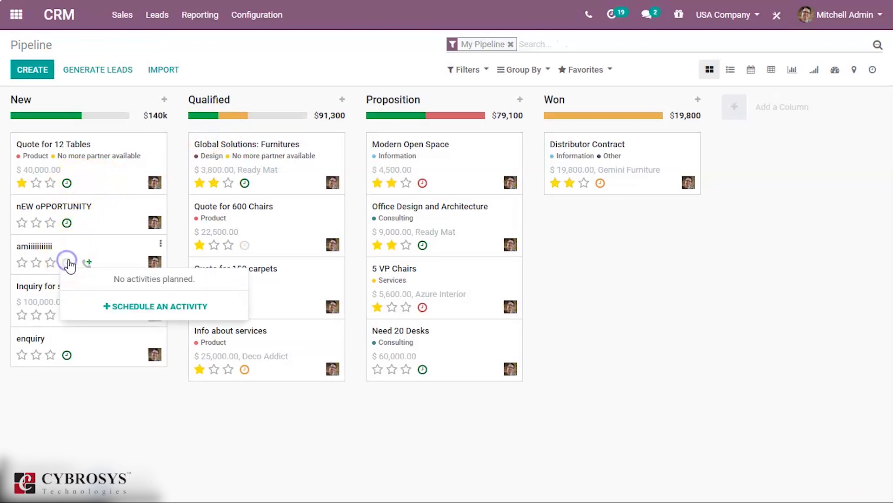
left_click(68, 222)
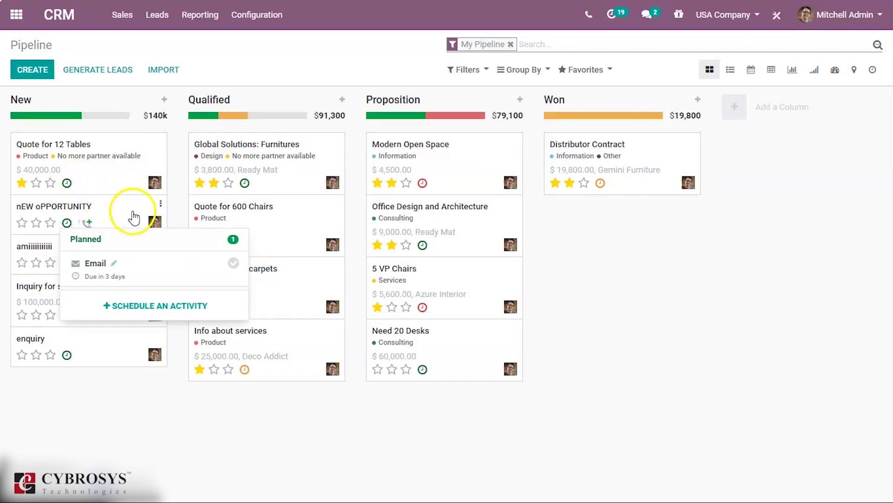
left_click(373, 456)
Remove the My Pipeline filter and open the "Office Design Project" opportunity at its planned activities
left_click(512, 44)
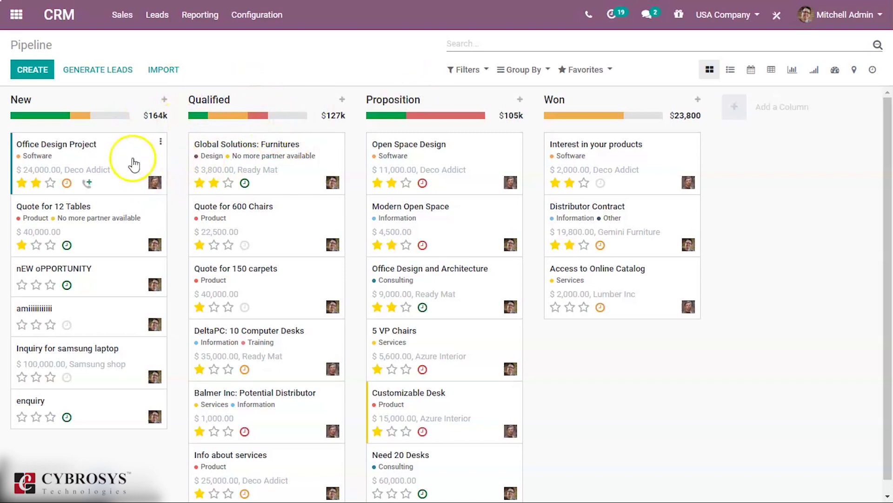
left_click(162, 176)
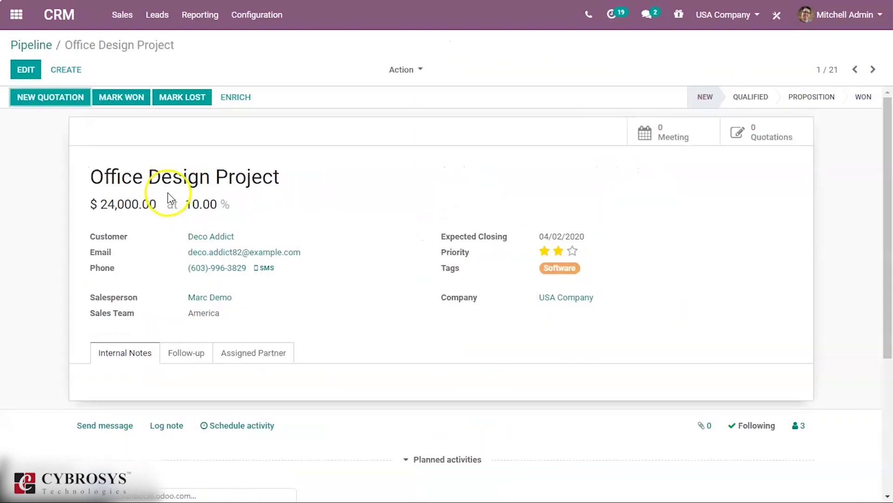
scroll(206, 314, "down", 3)
scroll(206, 314, "down", 1)
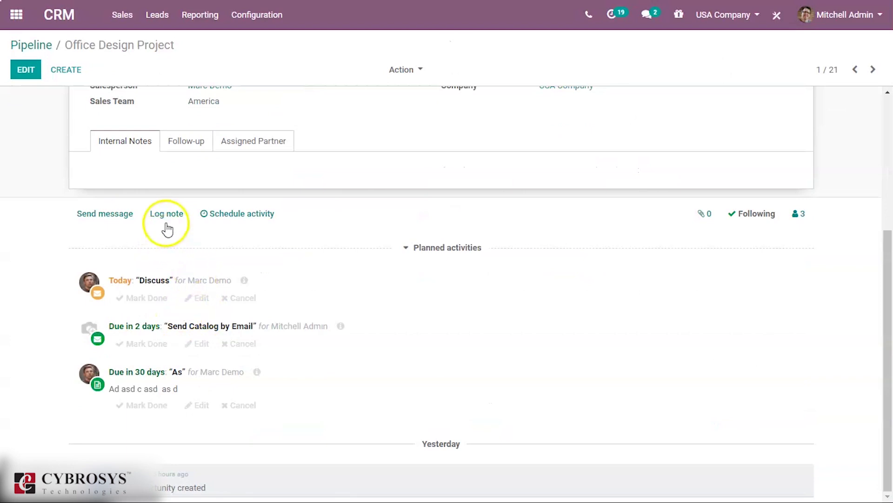
Start a new activity on the opportunity with the type Make Quote and the summary "make Quote"
left_click(240, 211)
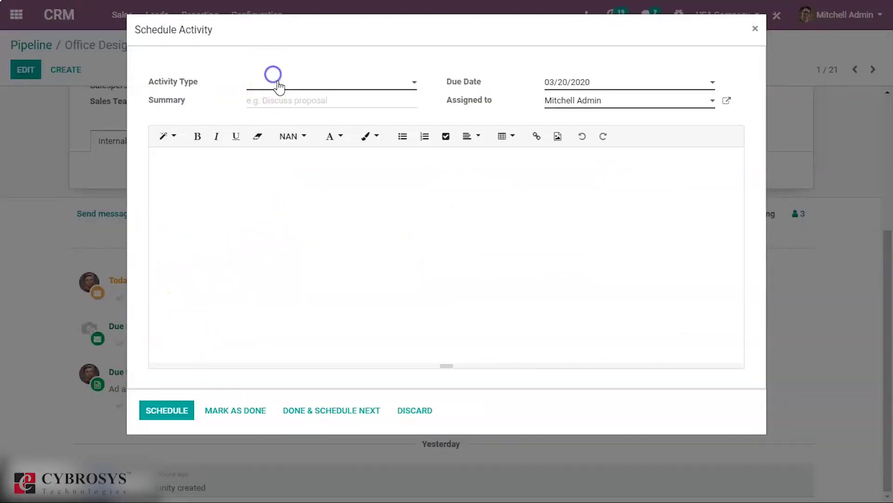
left_click(277, 83)
left_click(279, 168)
left_click(274, 103)
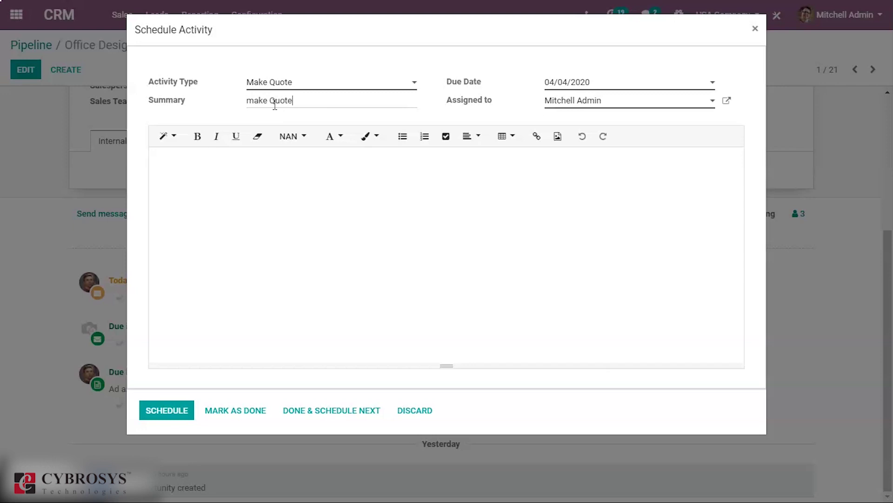
Set the activity's due date to 03/24/2020
left_click(579, 83)
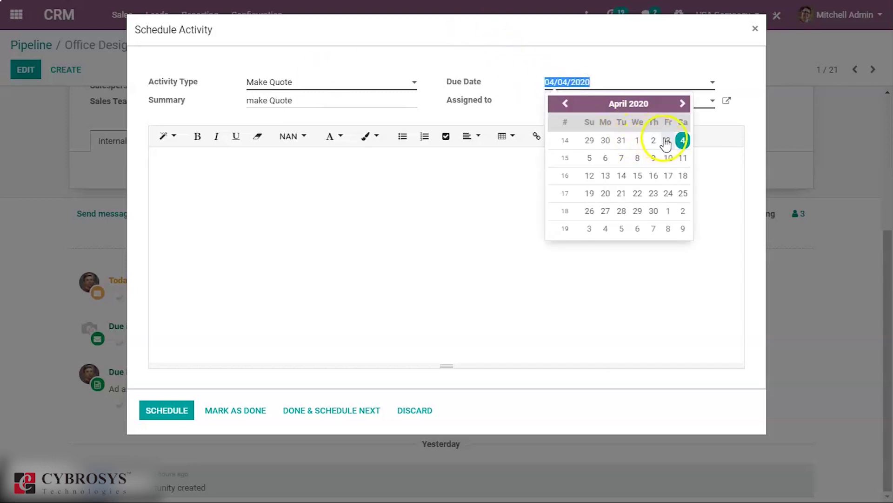
left_click(565, 103)
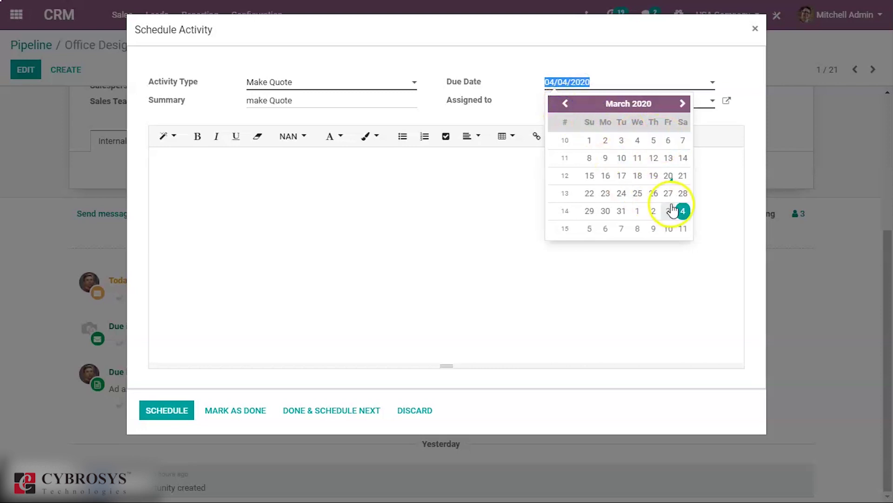
left_click(622, 193)
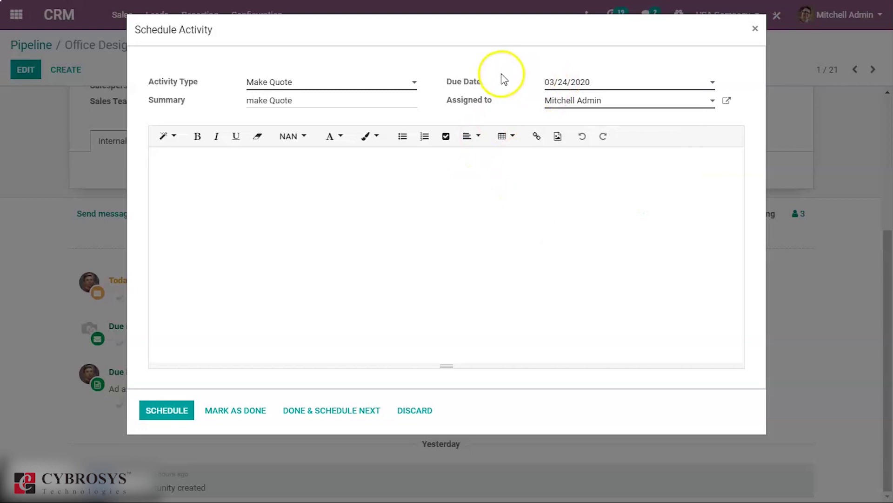
Assign the activity to the opportunity's salesperson instead of the administrator, schedule it, and look over the opportunity
left_click(582, 99)
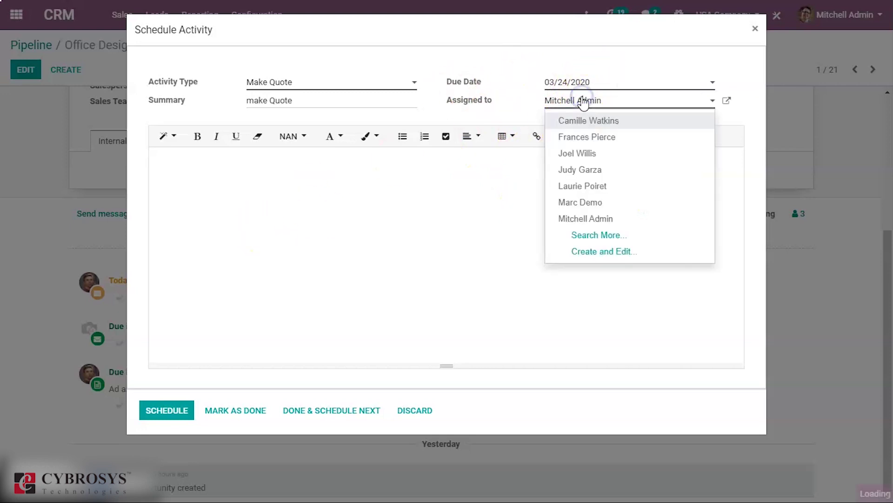
double_click(601, 101)
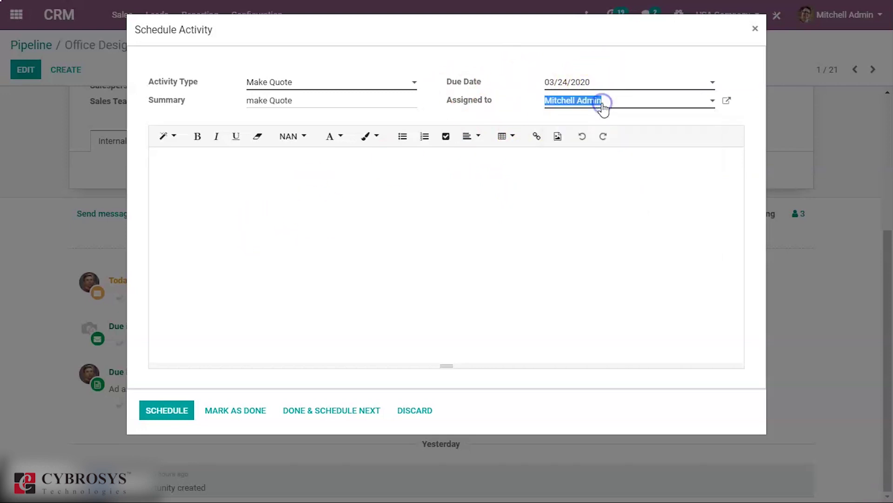
left_click(601, 117)
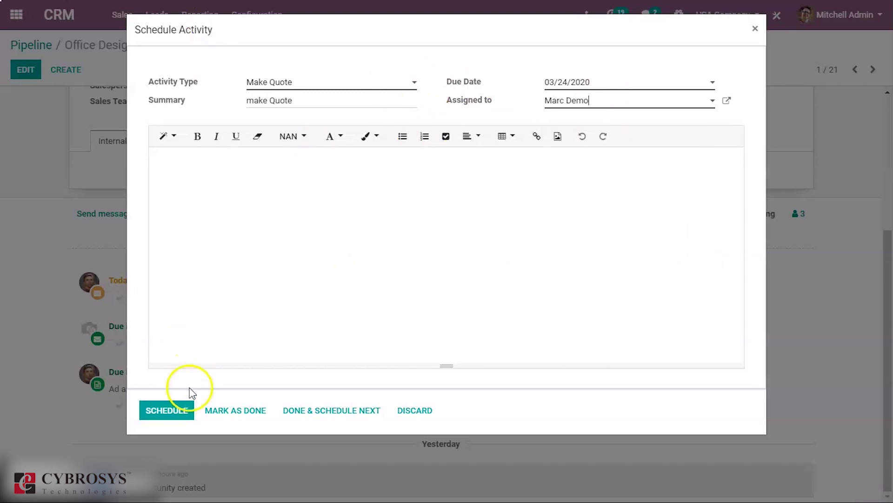
left_click(188, 410)
scroll(240, 355, "down", 5)
scroll(216, 310, "up", 5)
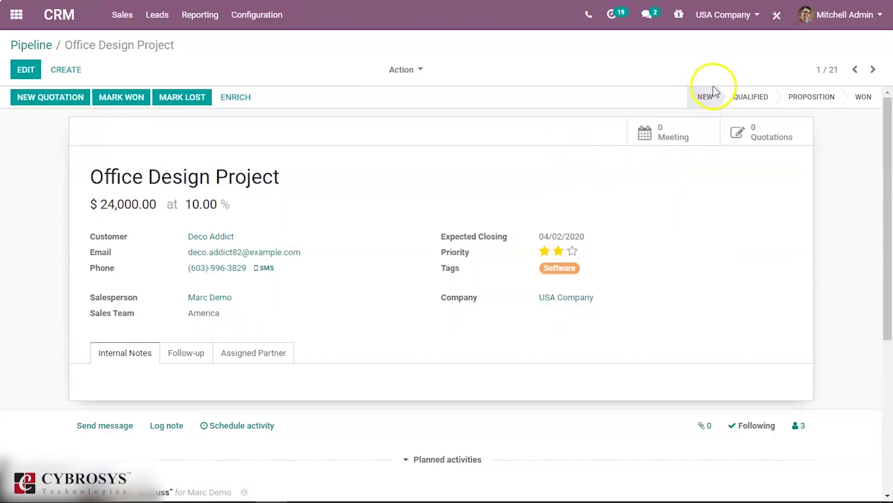
Switch to the assigned salesperson's session, list the leads and opportunities with future activities, and view the planned activities of "Office Design Project"
key("alt+Tab")
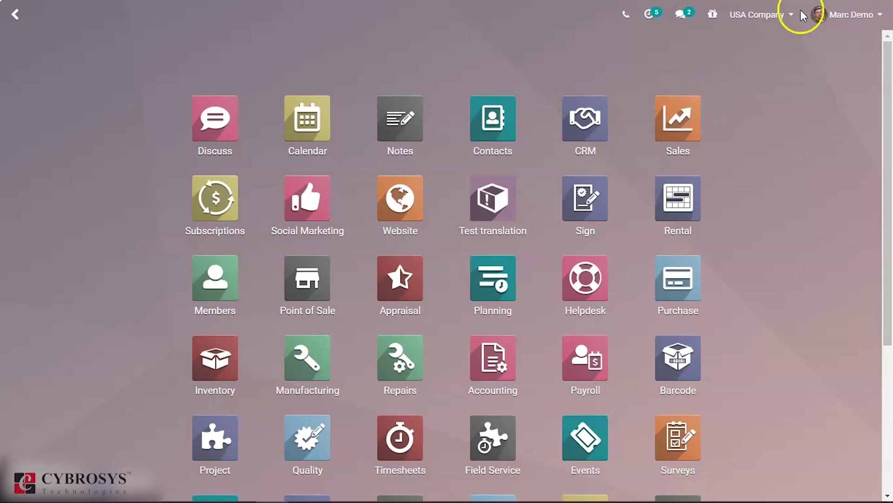
left_click(663, 27)
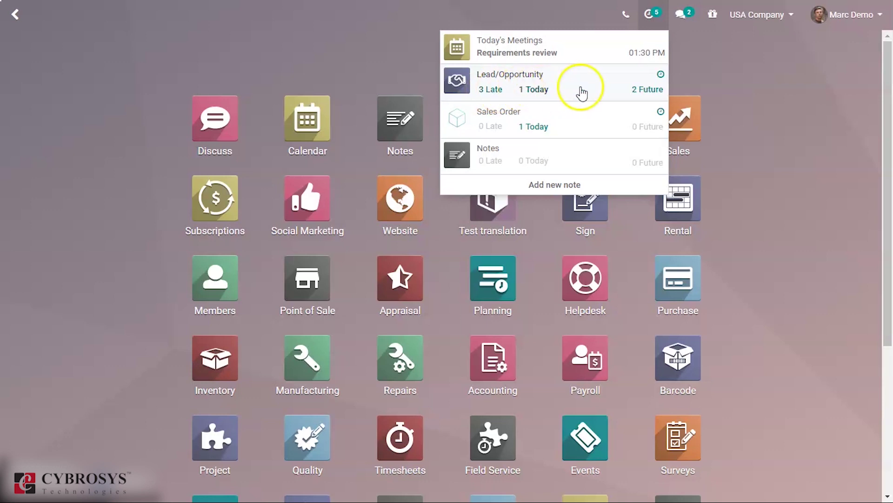
left_click(645, 88)
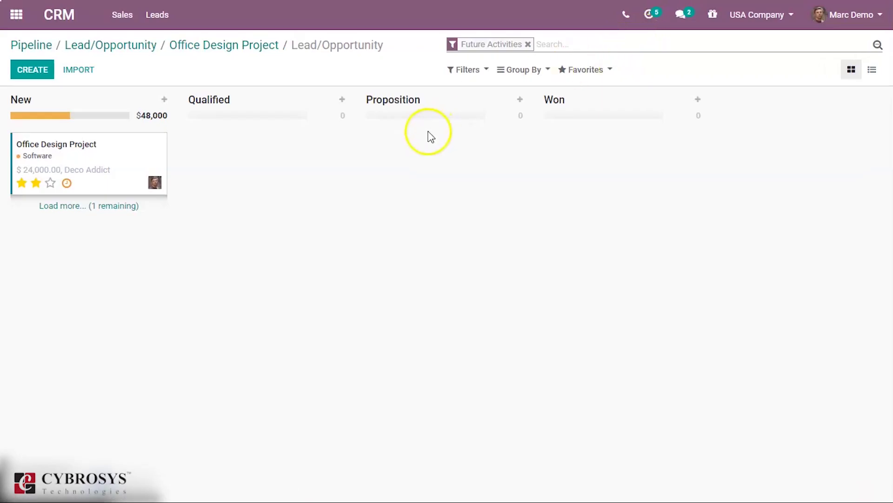
left_click(118, 205)
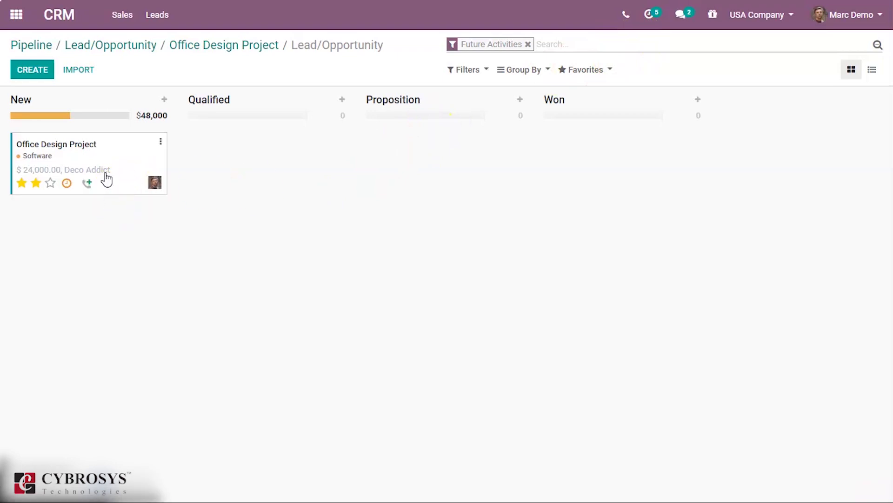
left_click(123, 161)
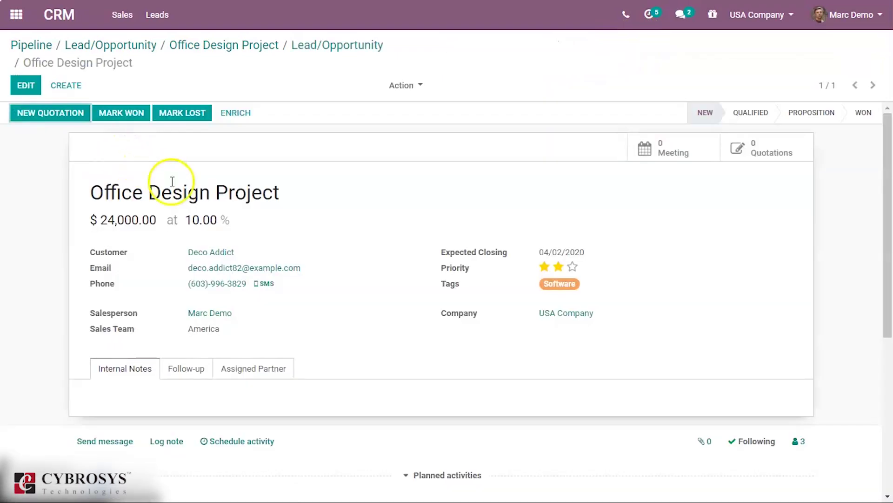
scroll(174, 191, "down", 5)
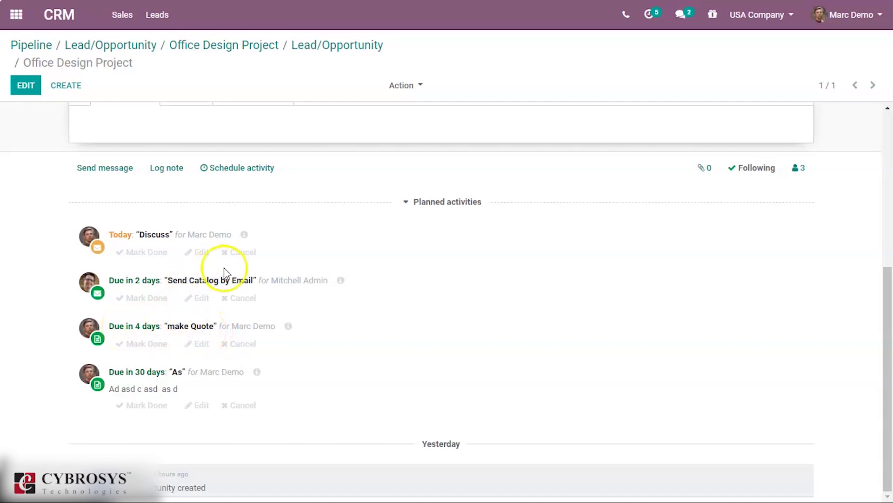
Switch back to the administrator's session, return to the pipeline, and bring up the Leads list
key("alt+Tab")
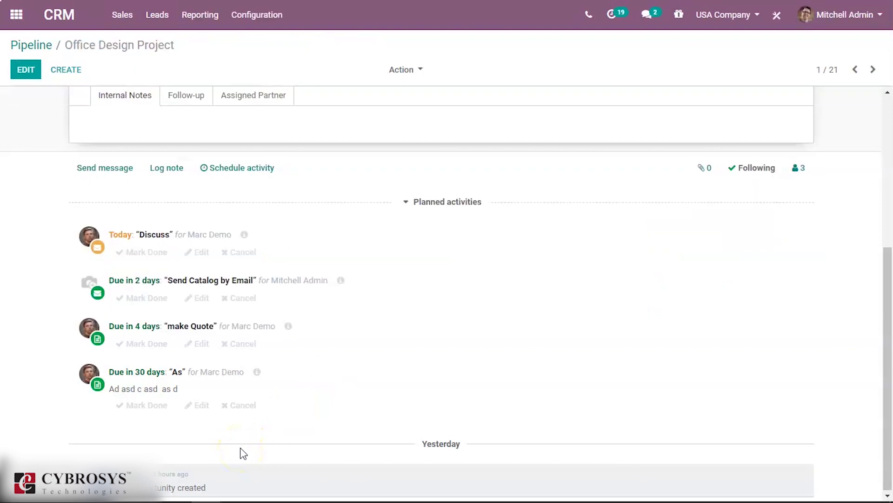
scroll(465, 373, "up", 10)
key("alt+Tab")
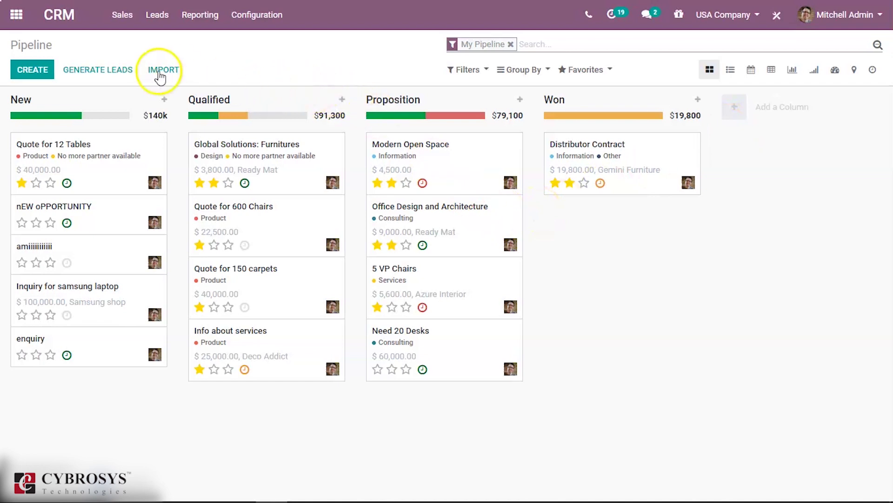
left_click(158, 14)
left_click(153, 40)
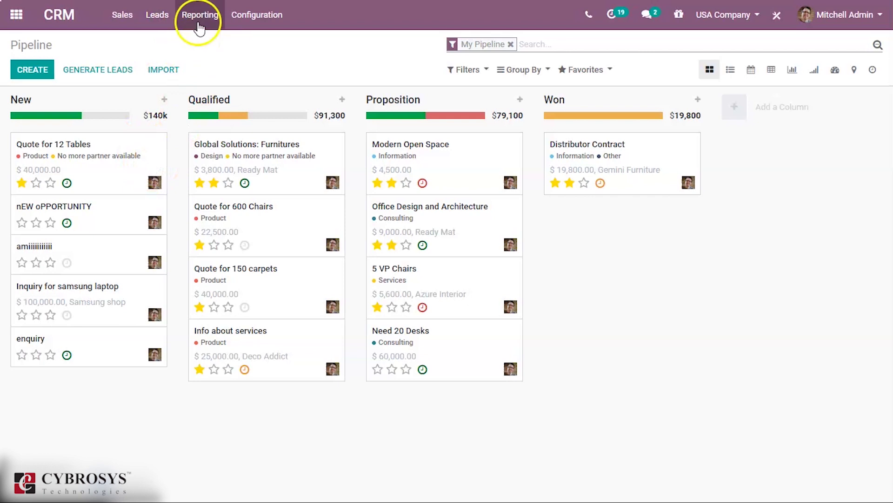
View the "Specifications and price of your phones" lead with its activity scheduling form, close the form unsaved, and return to the app overview
left_click(150, 135)
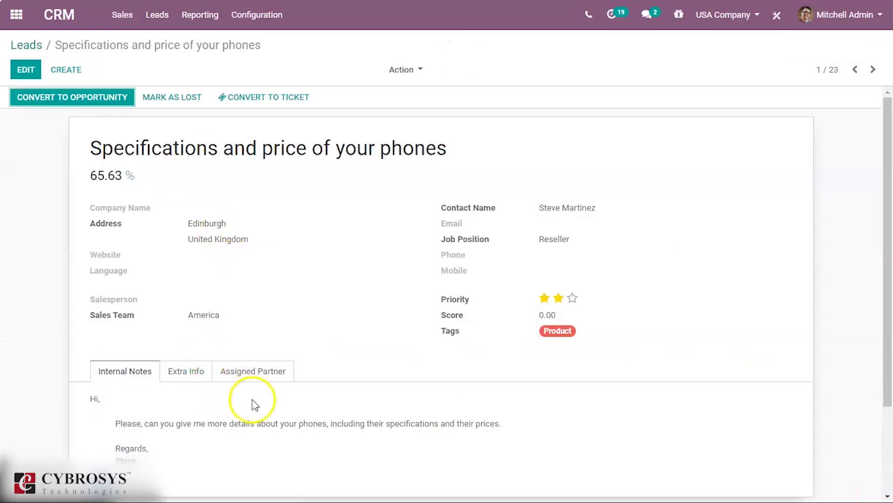
scroll(246, 391, "down", 3)
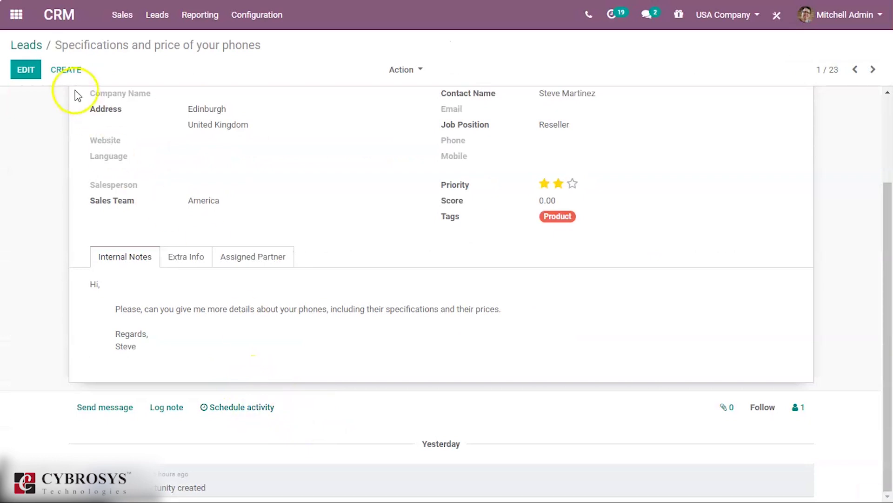
left_click(16, 15)
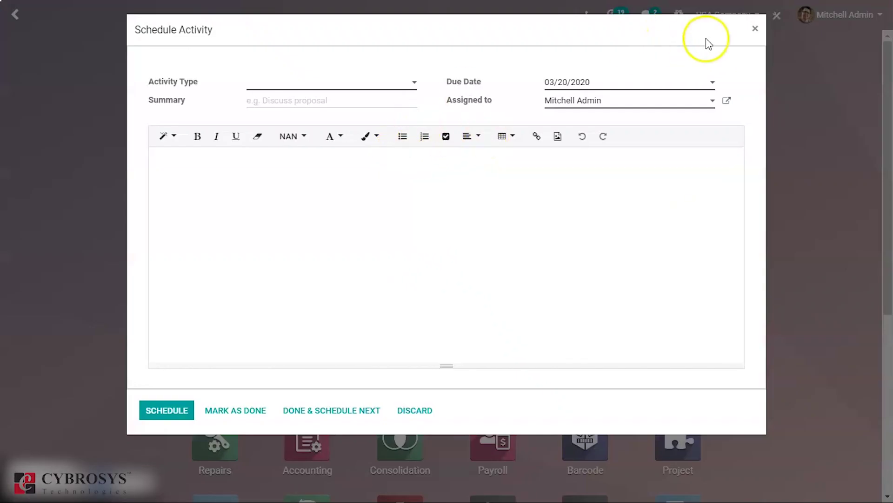
left_click(752, 29)
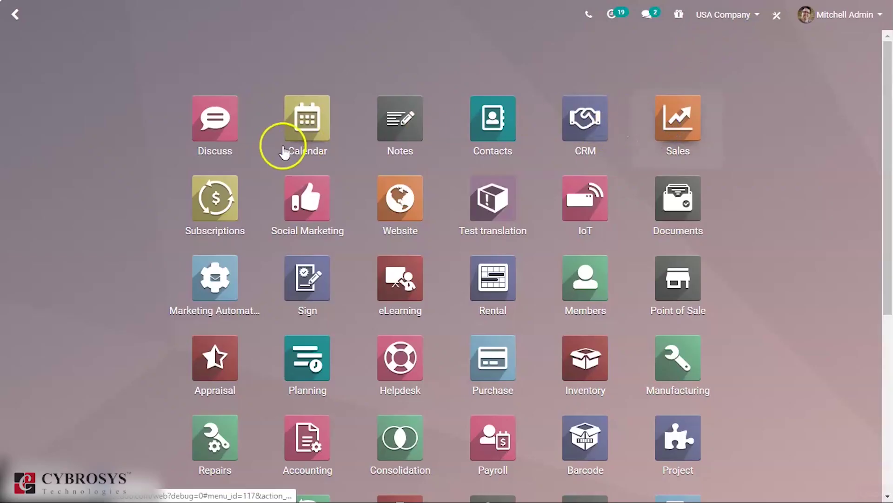
Open a confirmed Azure Interior order in the Sales app, view its activity scheduling form, and close it without scheduling
left_click(656, 125)
left_click(215, 107)
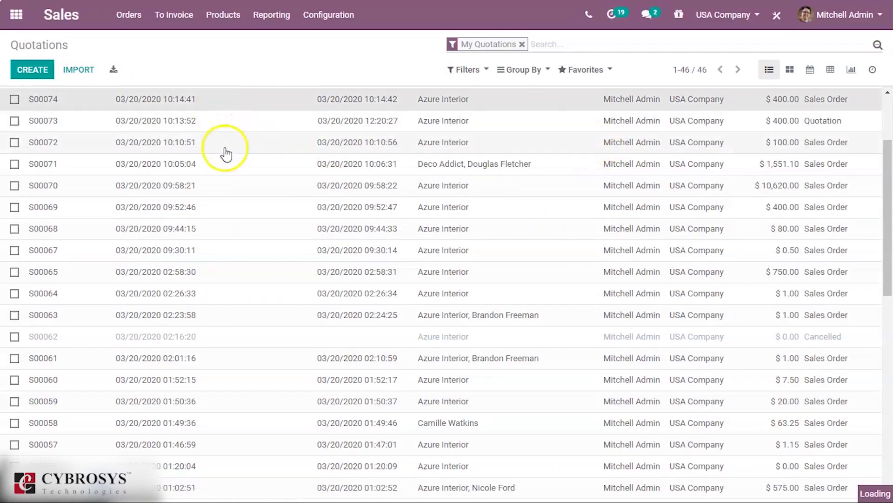
scroll(465, 288, "down", 6)
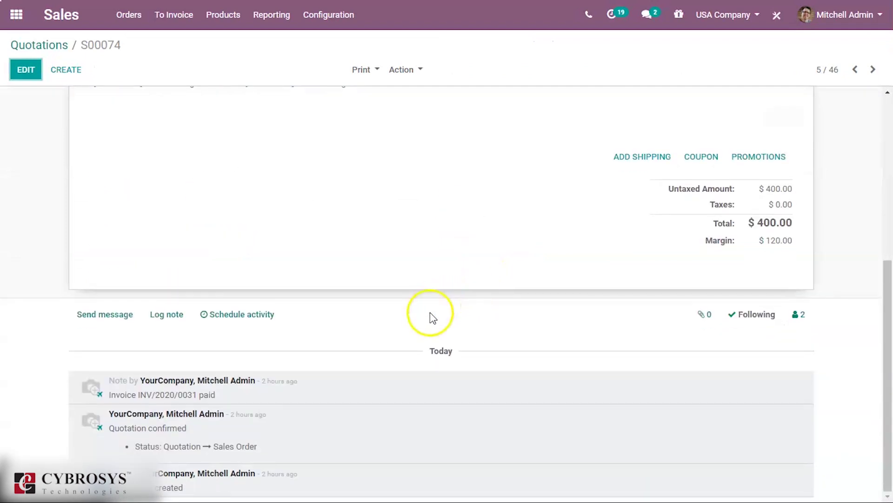
left_click(261, 316)
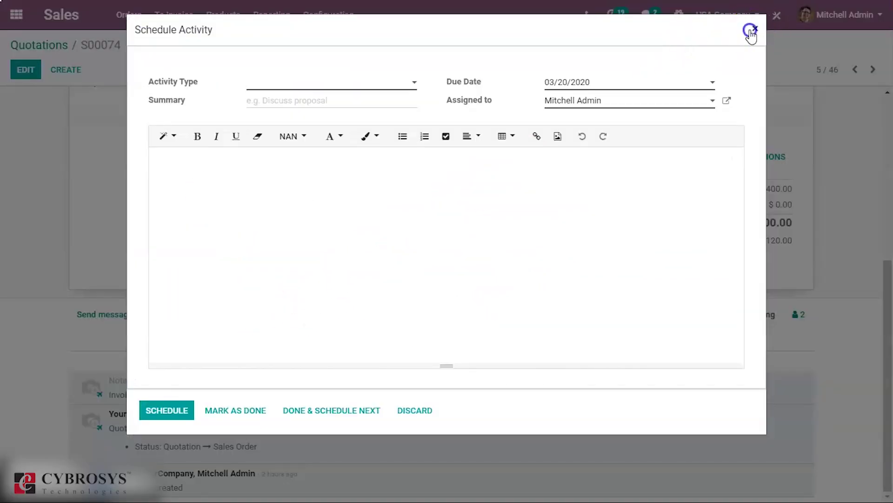
left_click(752, 28)
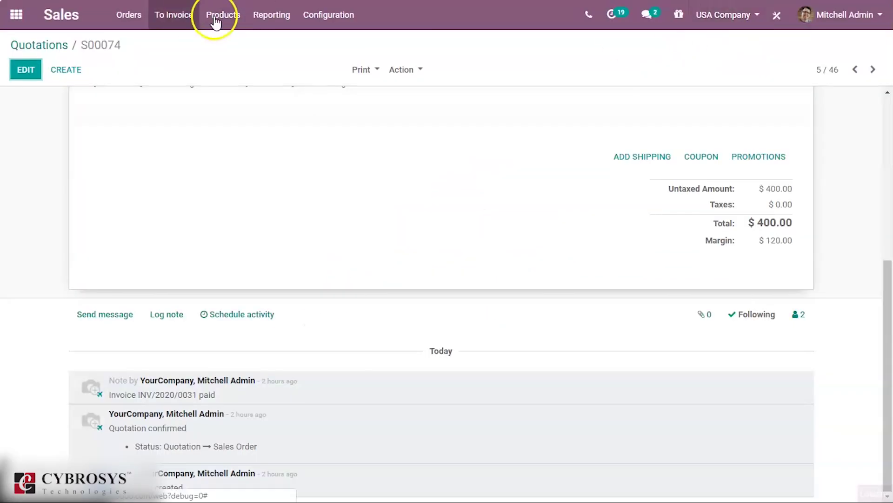
Review the overview of late, today's and future activities across all document types, from Time Off through Notes
left_click(611, 14)
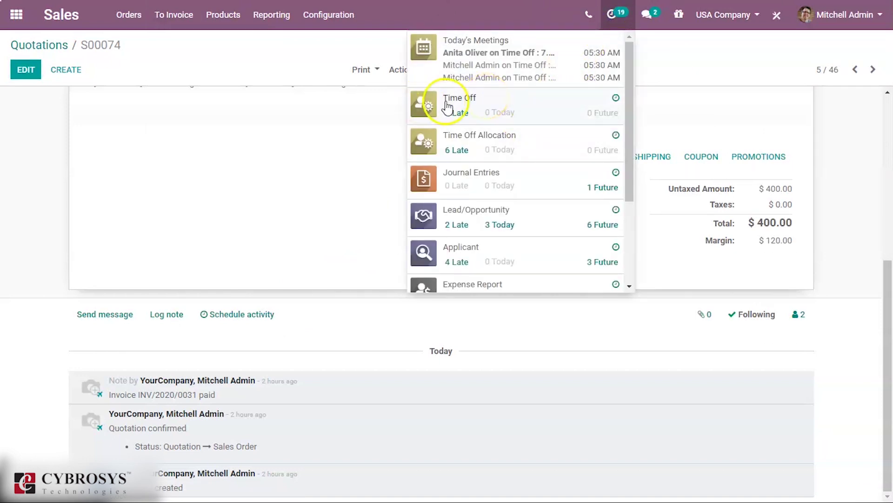
scroll(477, 135, "down", 3)
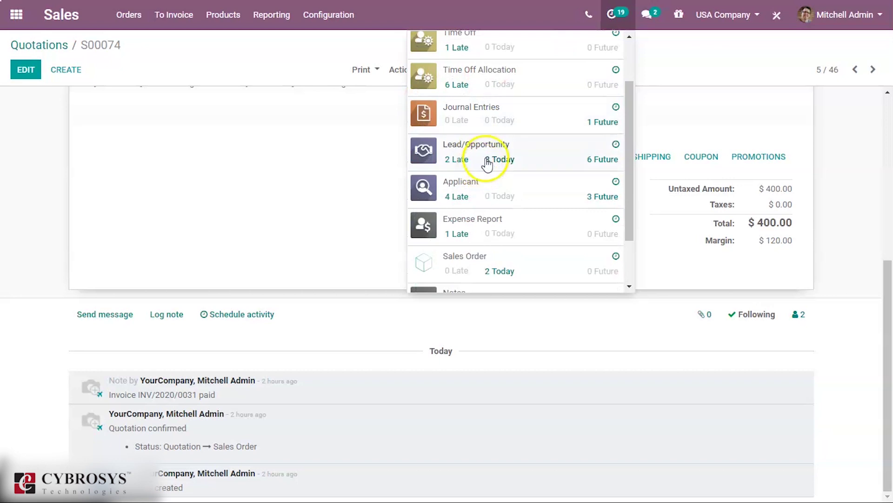
scroll(493, 191, "down", 1)
scroll(491, 194, "down", 1)
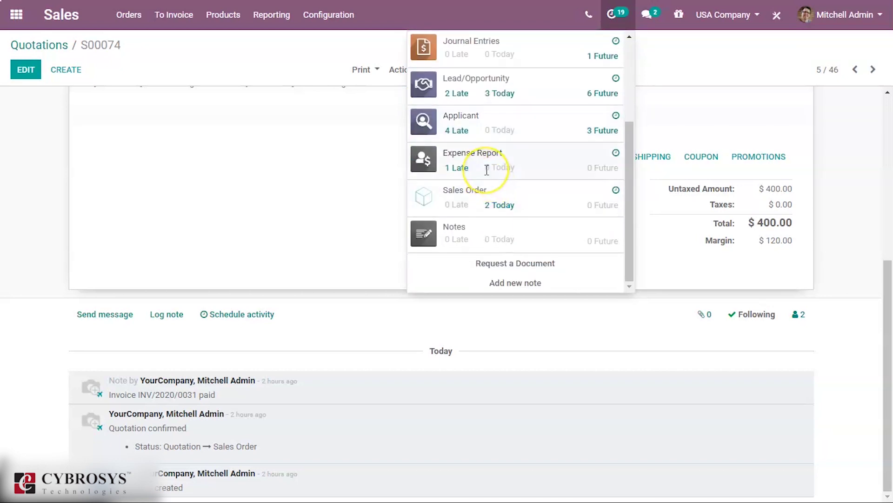
Finish reviewing the activities overview, leave the order, and return to the app overview
scroll(487, 169, "up", 4)
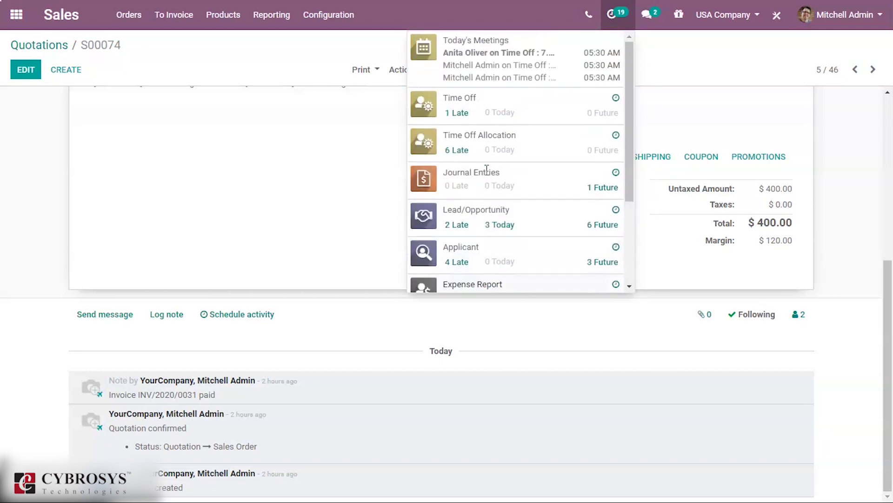
left_click(315, 70)
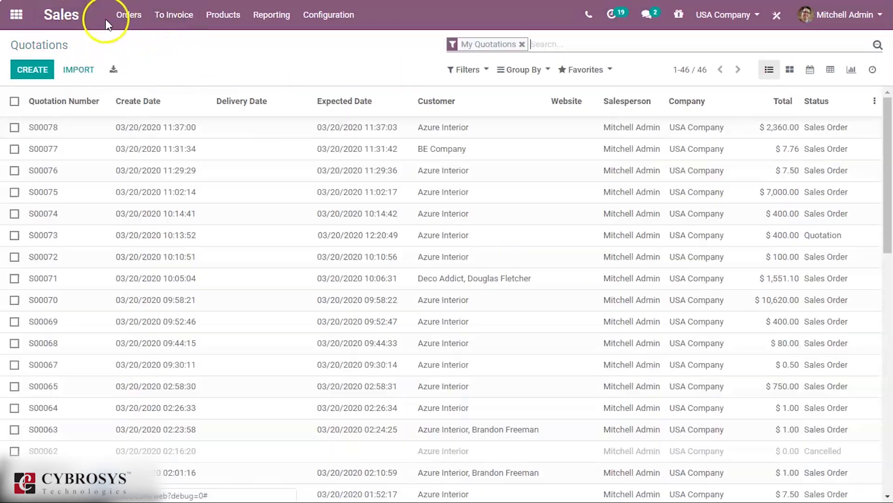
left_click(16, 15)
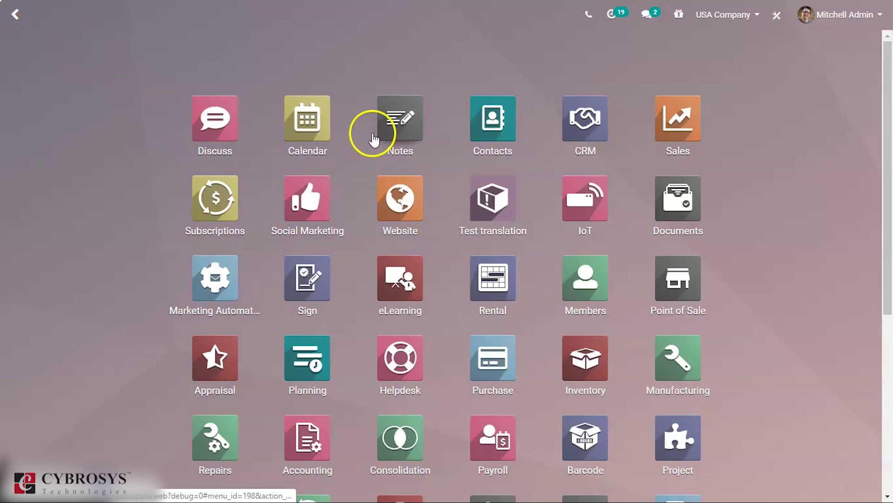
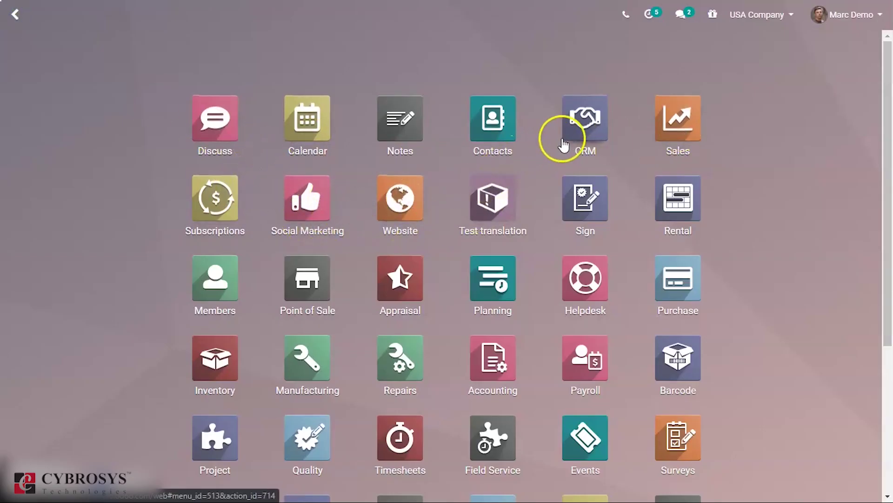
In the salesperson's session, open the confirmed Azure Interior order in the Sales app and bring up its planned activities
left_click(673, 127)
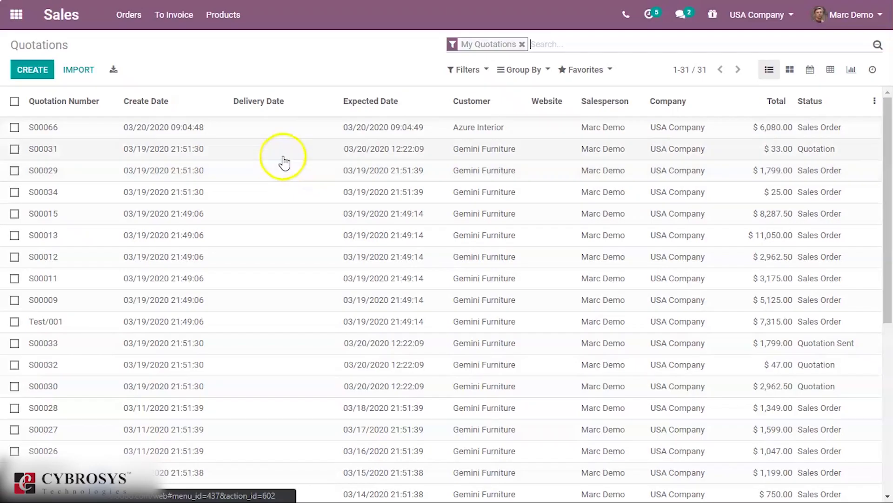
left_click(229, 136)
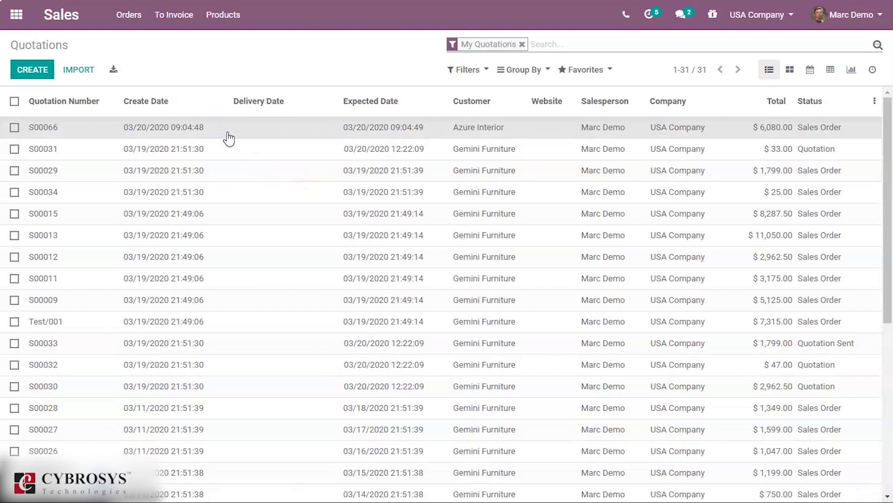
scroll(883, 189, "down", 7)
scroll(745, 284, "down", 3)
scroll(554, 299, "up", 1)
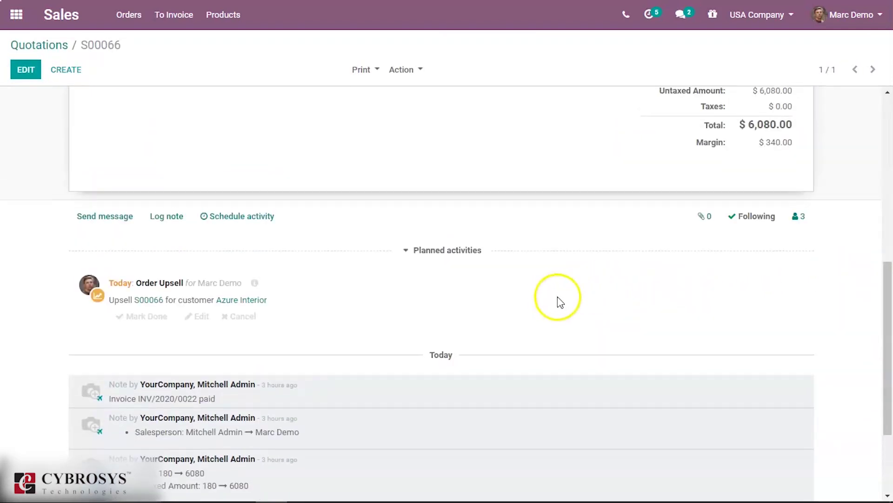
Schedule a Meeting activity on the order with the summary "Discuss Order" and proceed to the meetings calendar
left_click(254, 224)
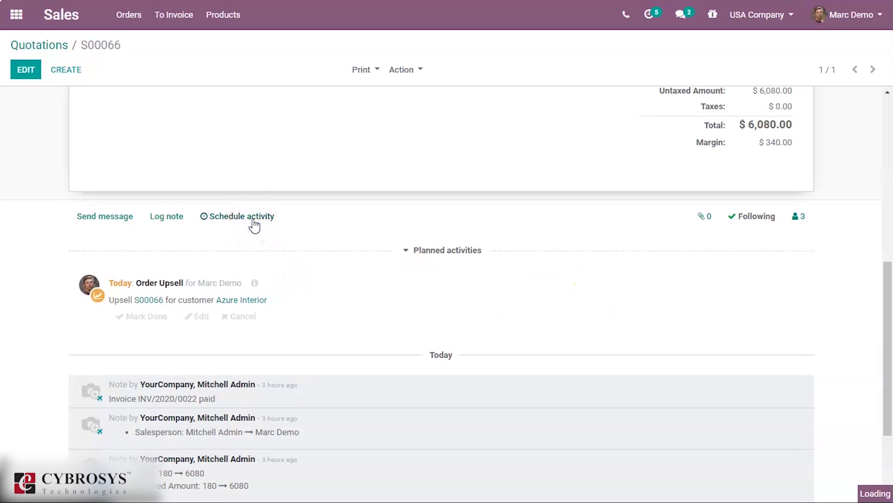
left_click(301, 80)
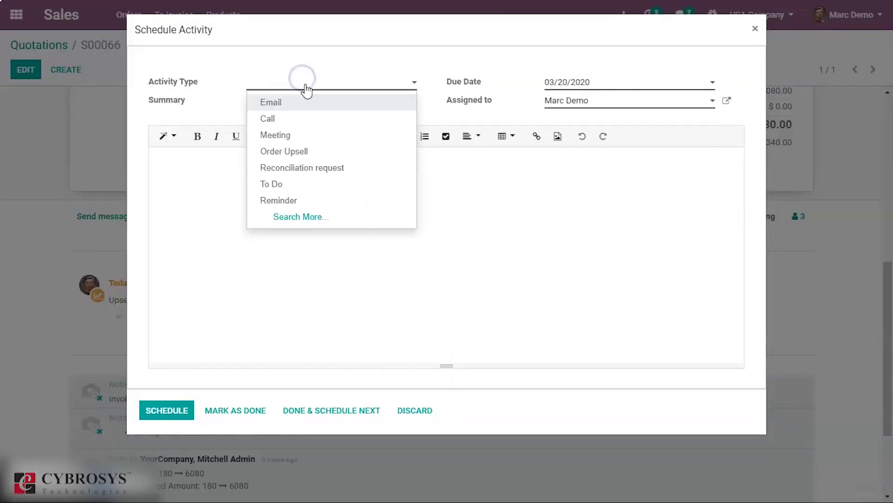
left_click(303, 133)
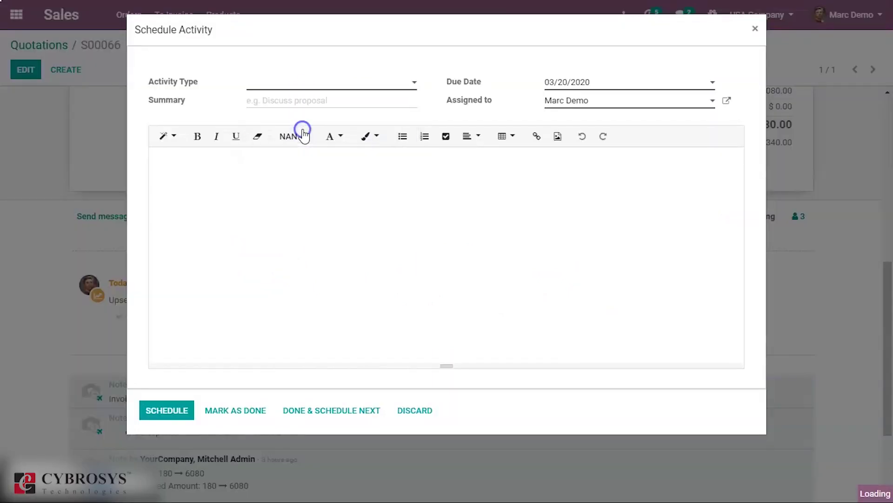
left_click(285, 101)
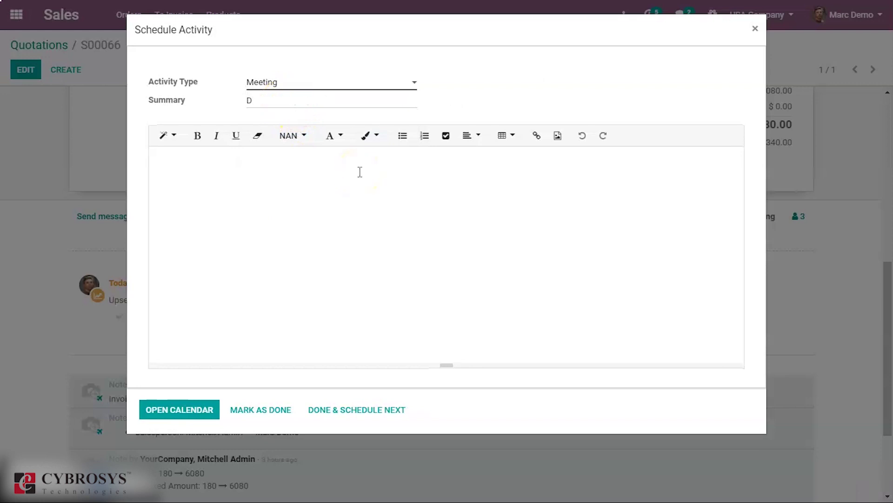
left_click(277, 101)
type("Discuss Order")
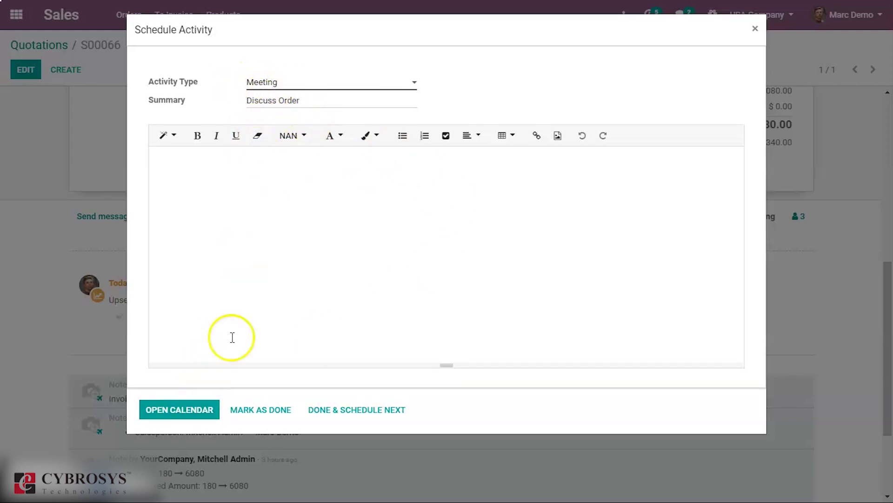
left_click(173, 409)
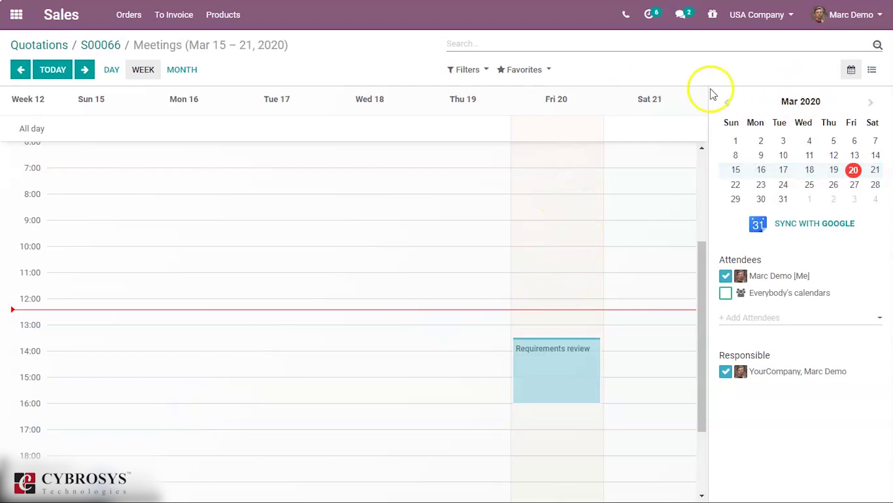
Create the "Discuss Order" meeting on Friday 20 March 2020 from 18:30 to 22:00
scroll(607, 225, "down", 3)
scroll(600, 232, "up", 7)
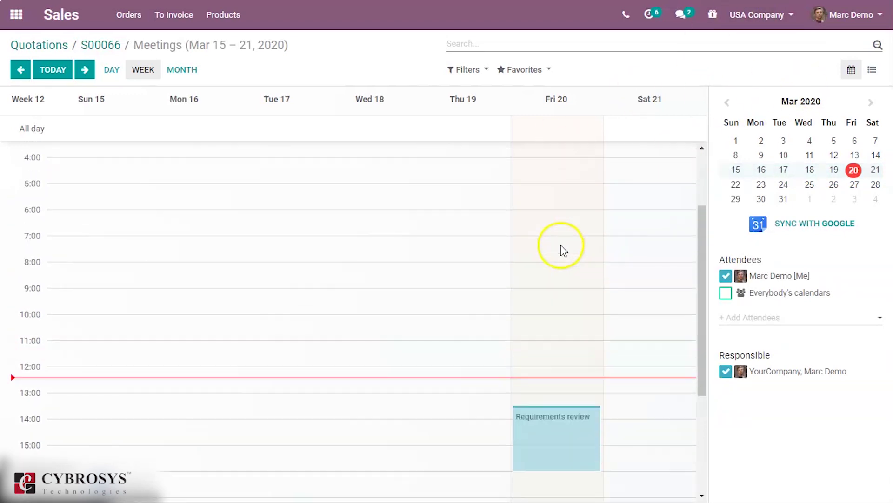
scroll(549, 196, "down", 4)
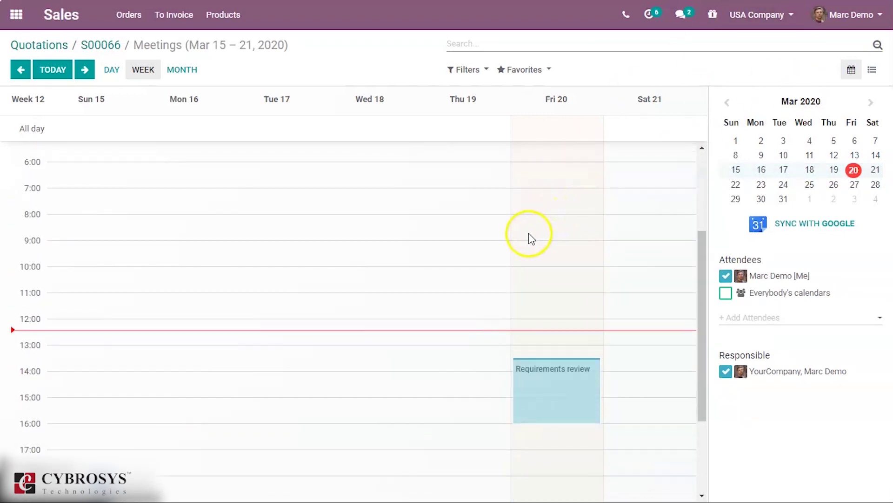
scroll(535, 247, "down", 4)
left_click_drag(533, 367, 558, 460)
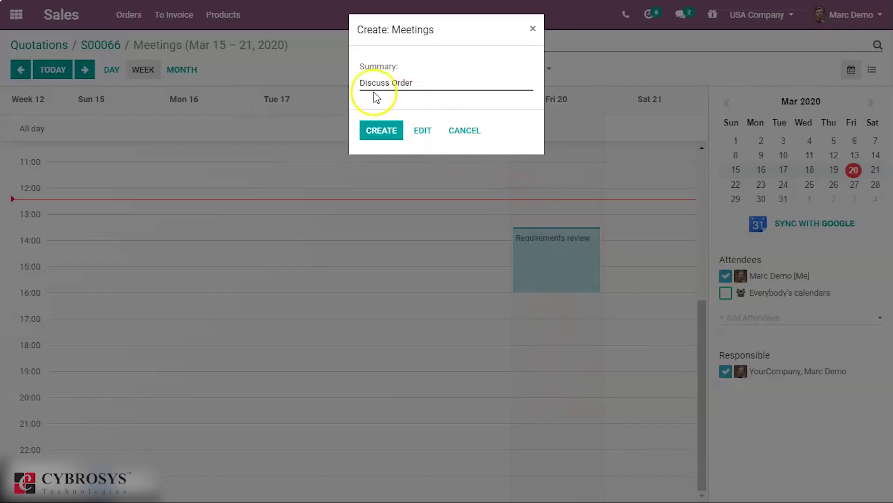
left_click(385, 130)
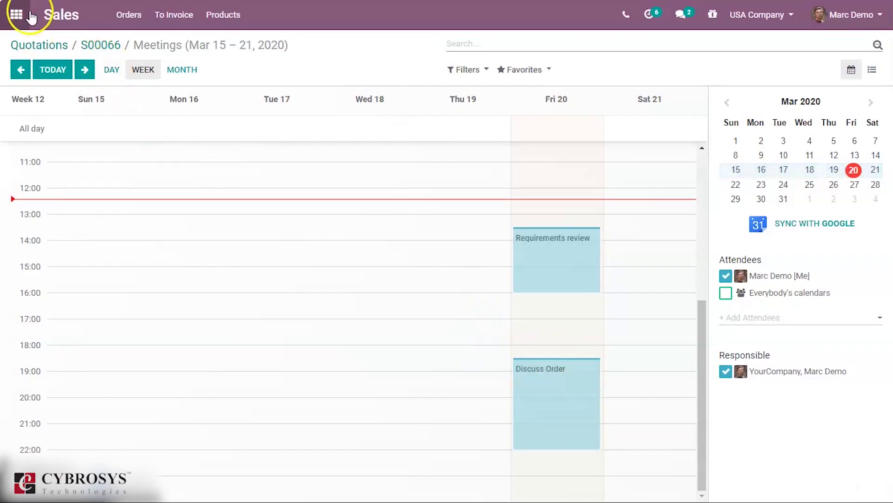
View today's meetings and the scheduled activities by document type, and return to the app overview
left_click(655, 15)
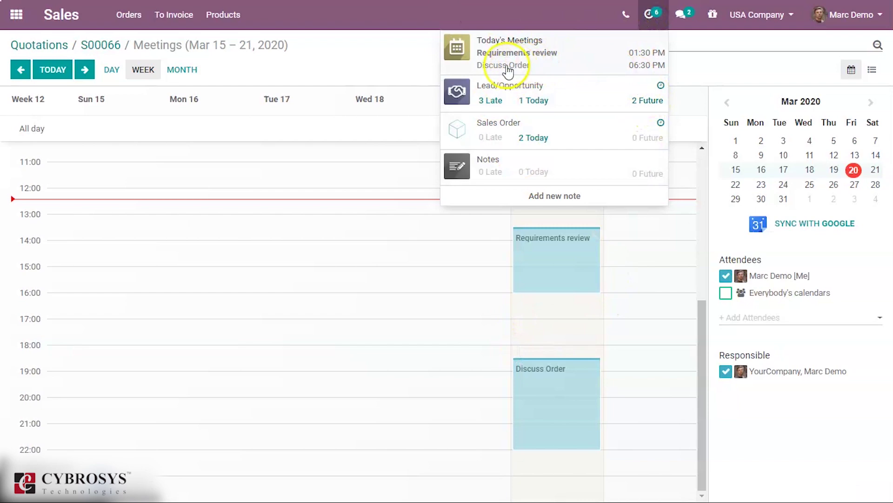
left_click(17, 15)
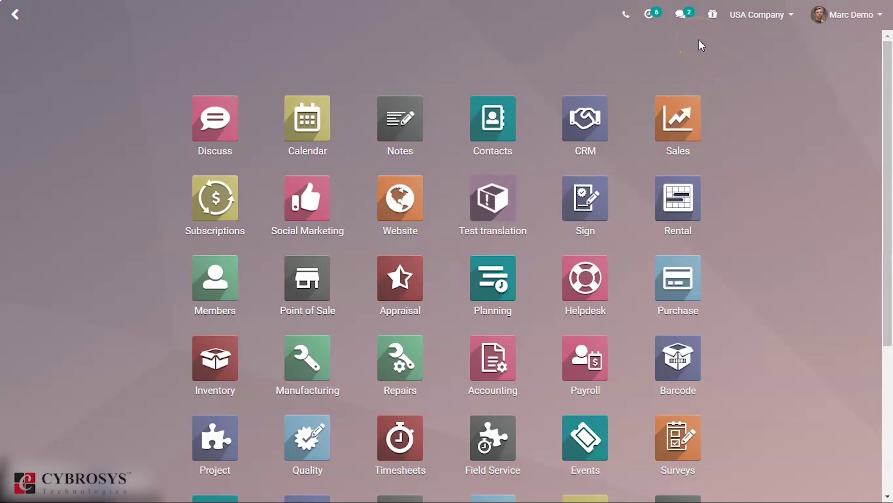
Switch back to the administrator's session and bring up the Activity Types list in the CRM app
key("alt+Tab")
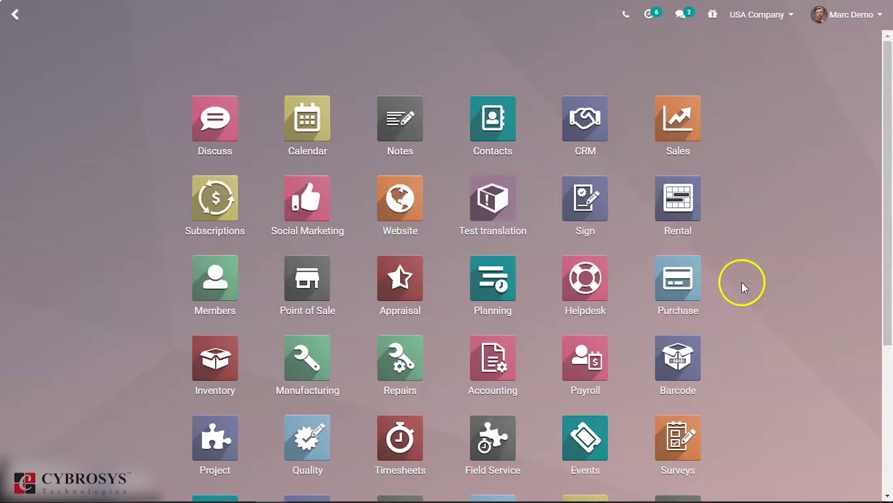
key("alt+Tab")
key("alt+Tab")
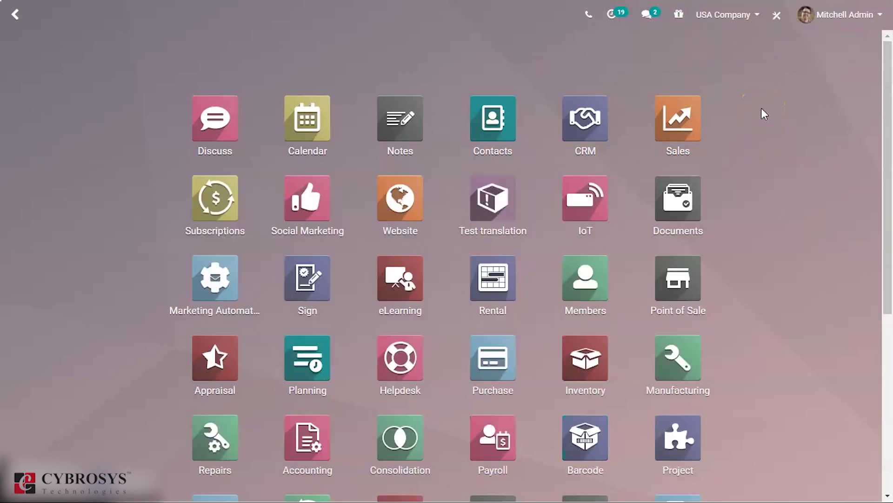
mouse_move(888, 103)
left_mouse_down()
mouse_move(887, 115)
mouse_move(887, 104)
left_mouse_up()
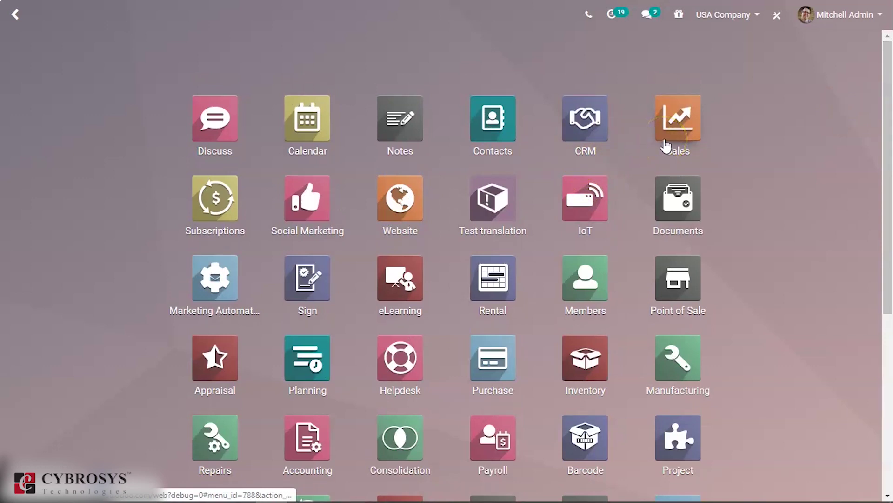
left_click(569, 139)
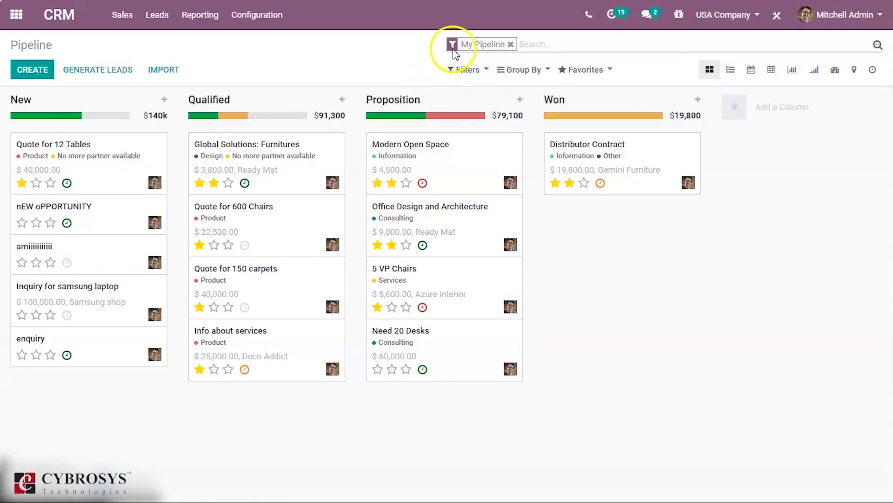
left_click(280, 24)
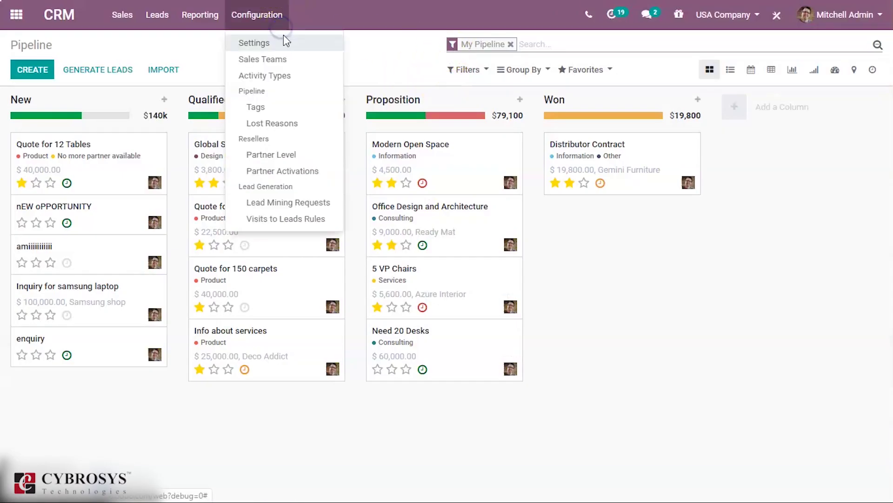
left_click(286, 72)
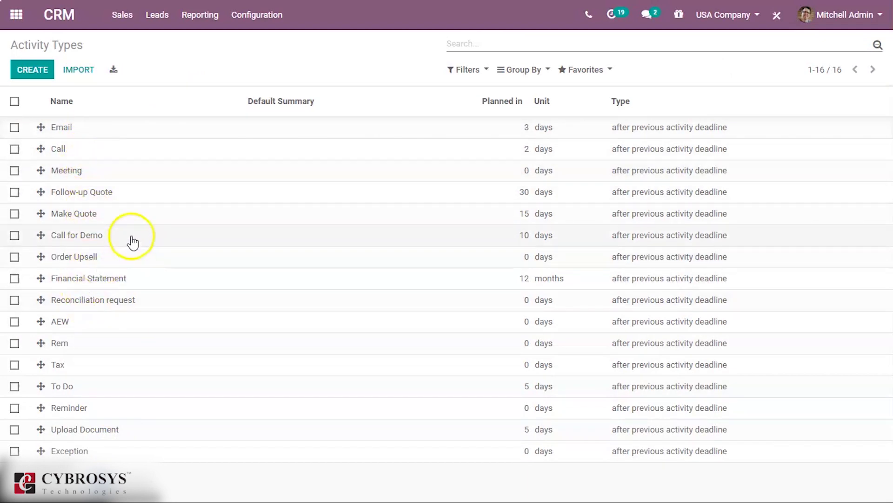
Create and save a new activity type named "Test Type"
left_click(37, 75)
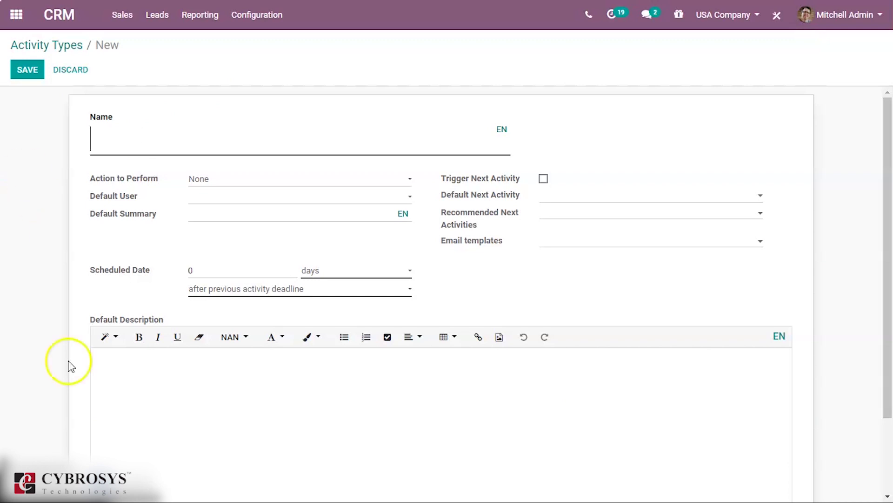
left_click(189, 142)
type("Test Type")
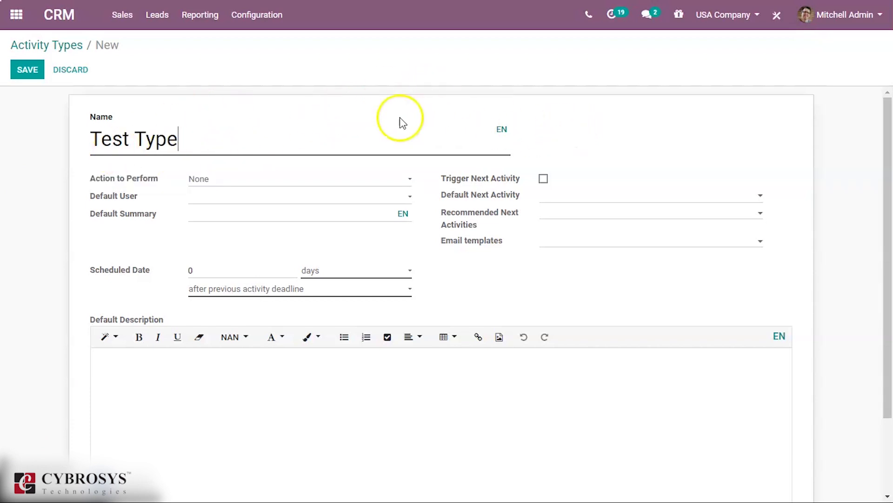
scroll(229, 154, "down", 2)
scroll(156, 193, "up", 2)
key("alt+s")
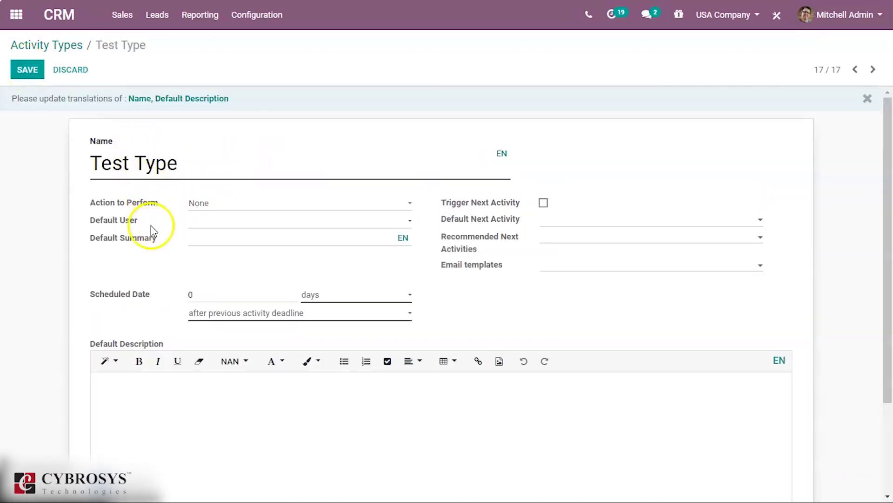
Try Upload Document and Meeting as the action to perform for the Test Type activity type
mouse_move(131, 210)
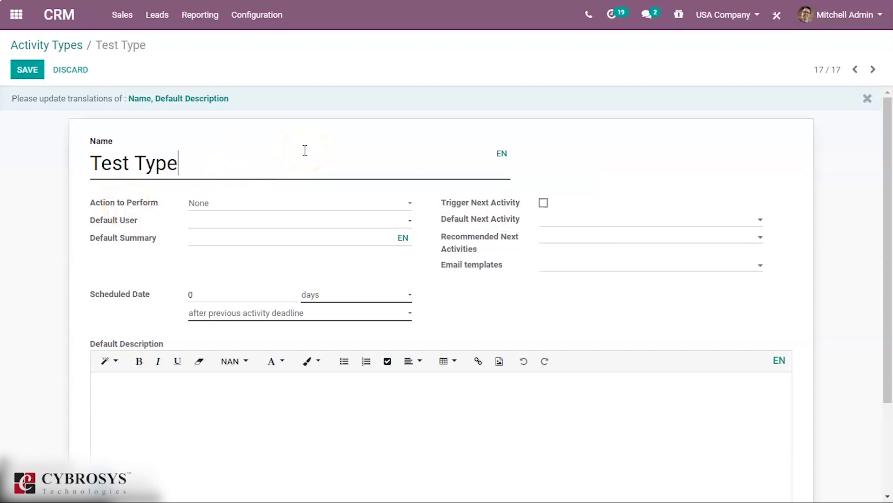
left_click(285, 203)
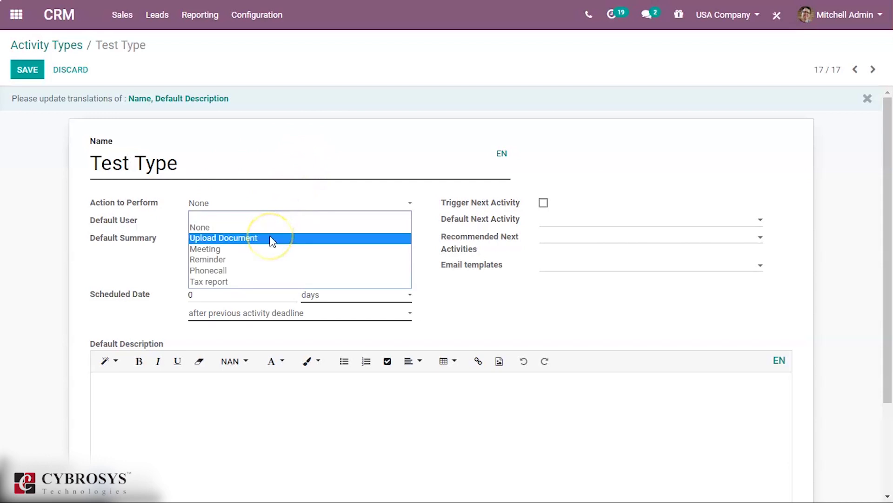
left_click(245, 239)
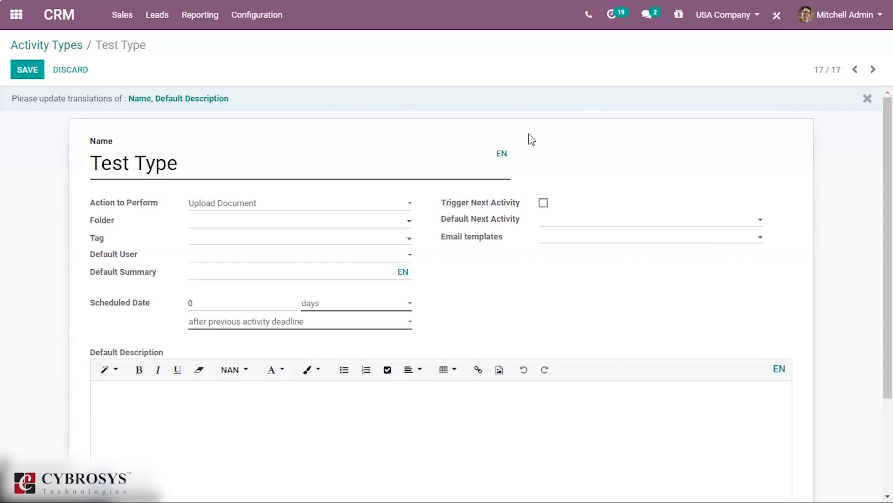
left_click(265, 202)
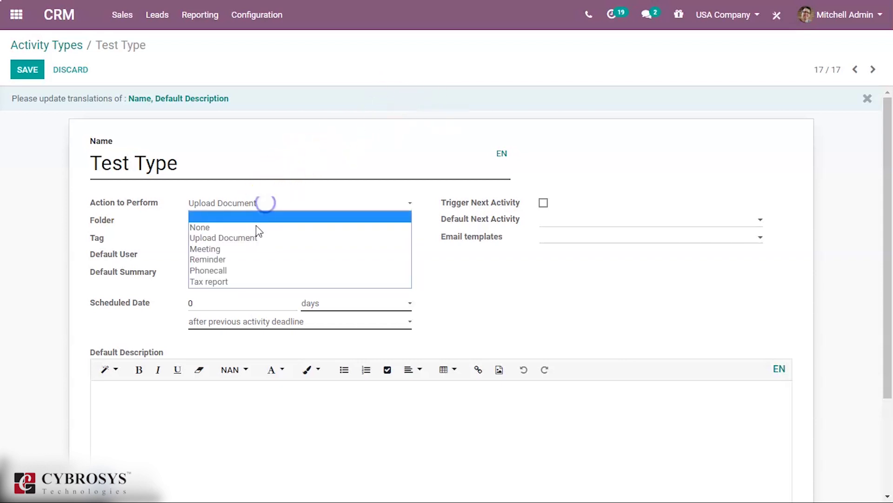
left_click(249, 250)
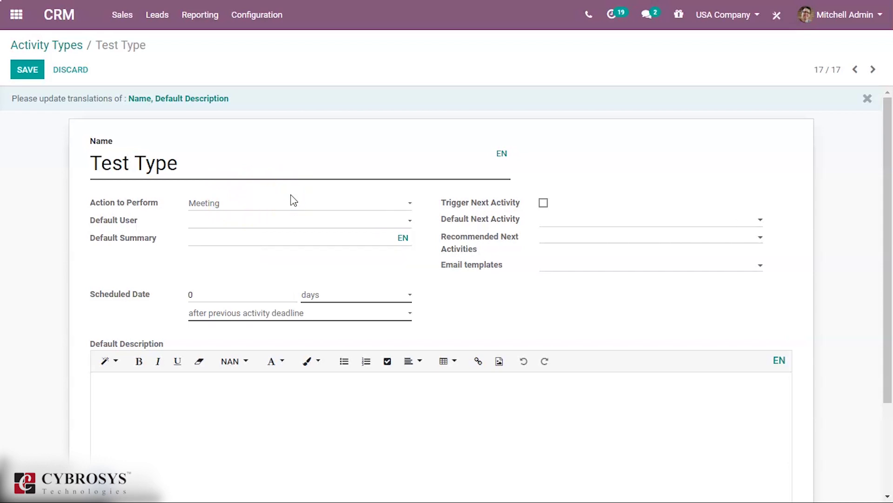
Try Reminder as the Test Type's action to perform, look over the other choices, and set it to None
left_click(271, 198)
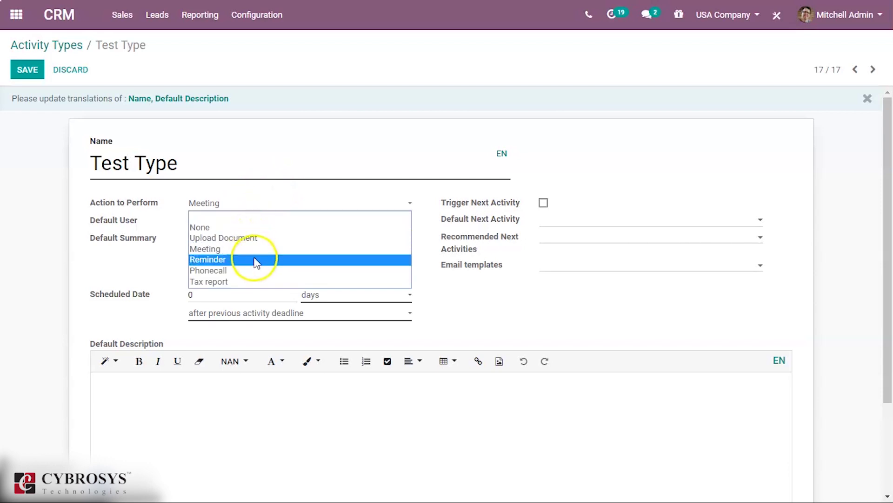
left_click(254, 257)
left_click(219, 201)
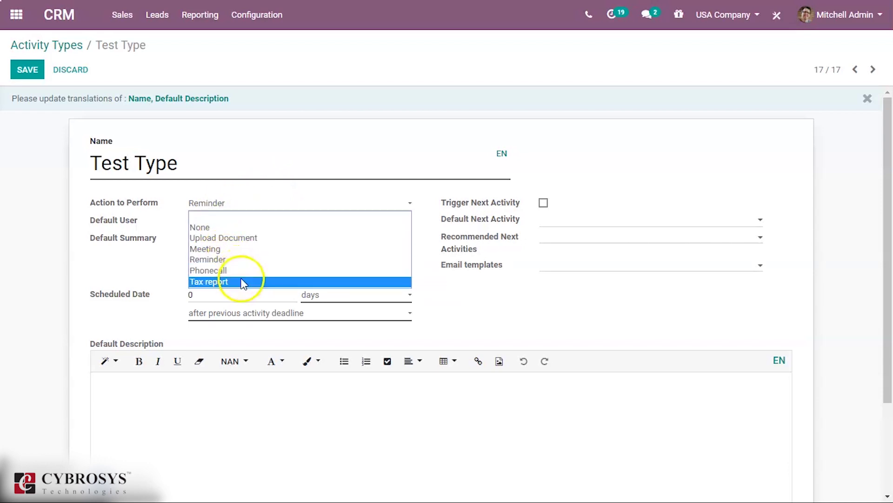
left_click(219, 228)
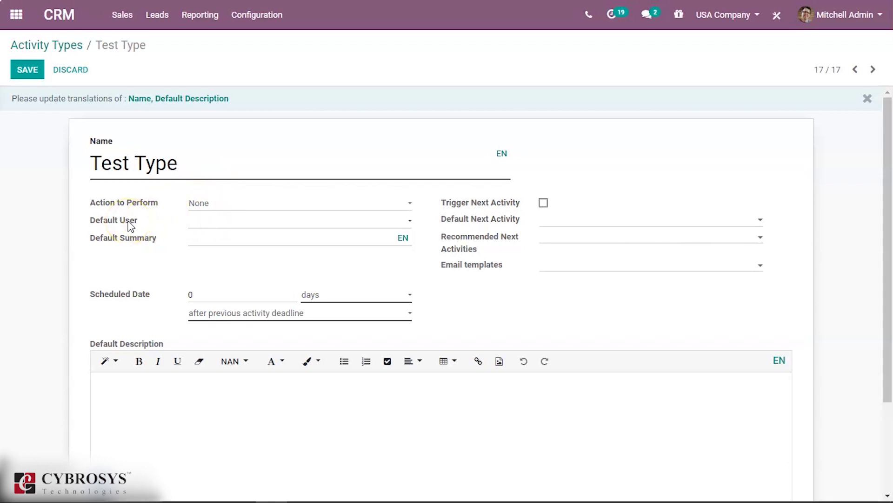
Look through the Default User choices and the remaining fields of the activity type form, leaving the default user empty
left_click(192, 222)
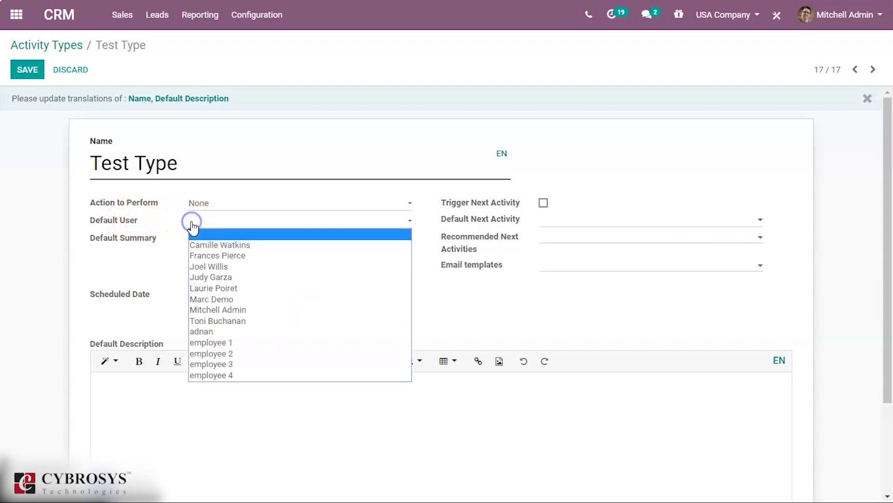
left_click(281, 186)
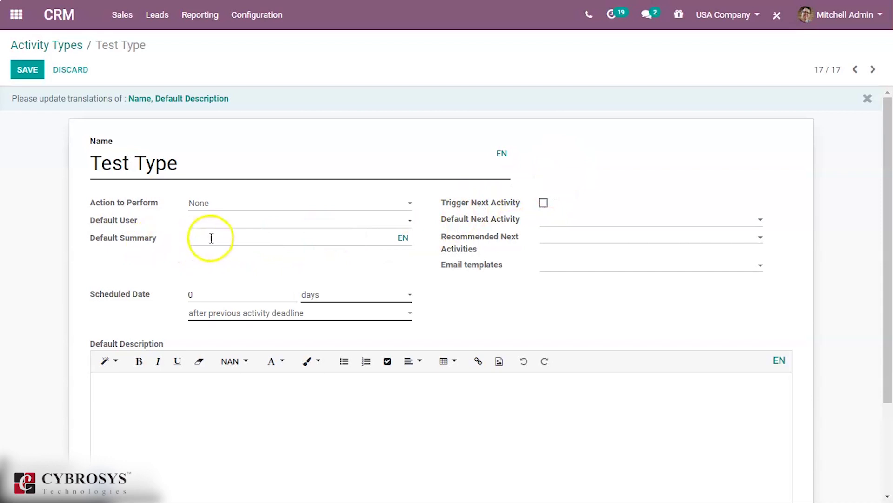
scroll(218, 254, "down", 3)
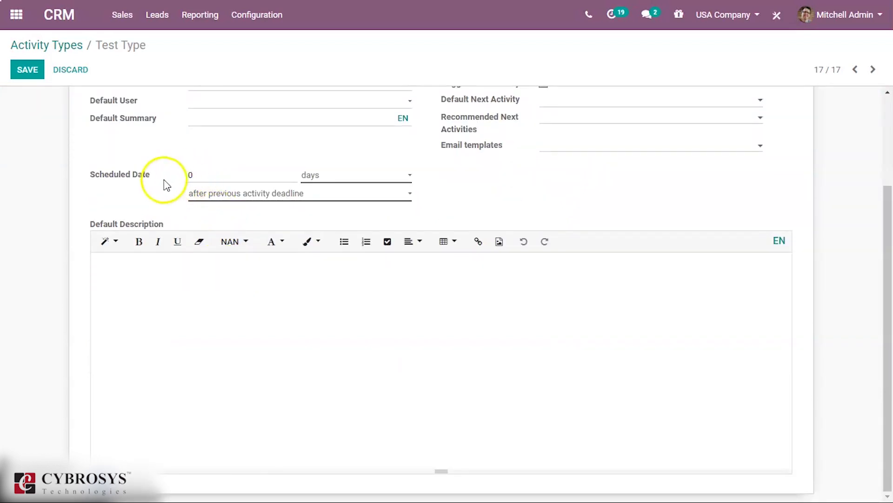
scroll(217, 177, "up", 3)
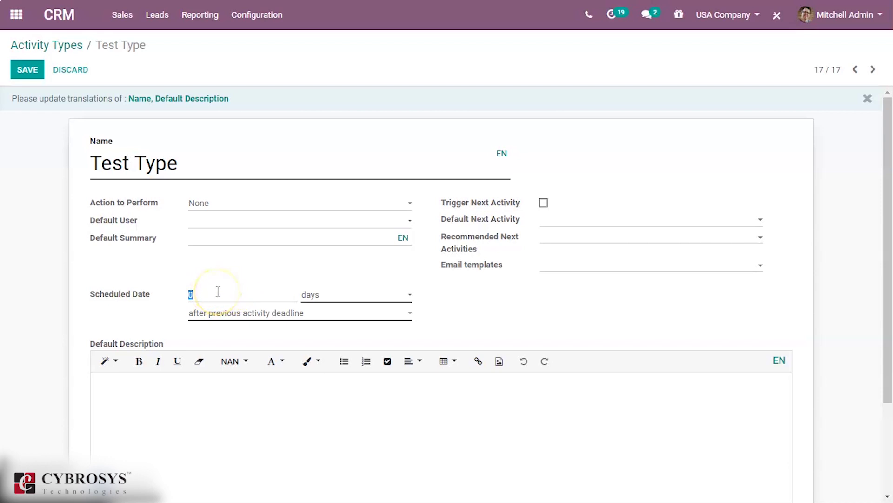
Schedule the activity type for 4 days after the validation date
left_click(249, 315)
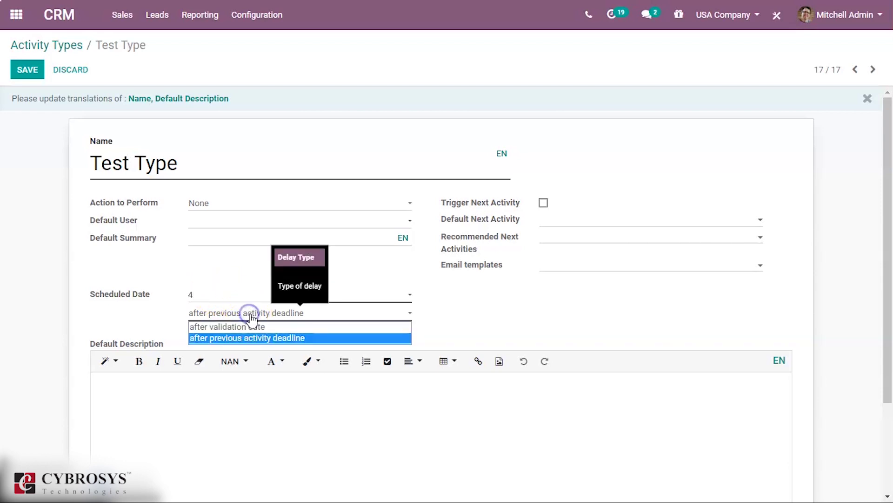
left_click(266, 315)
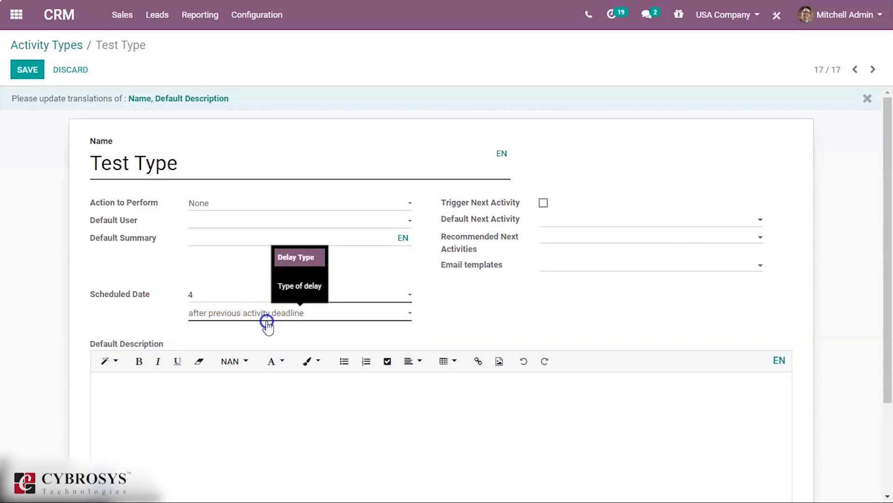
left_click(283, 313)
left_click(278, 326)
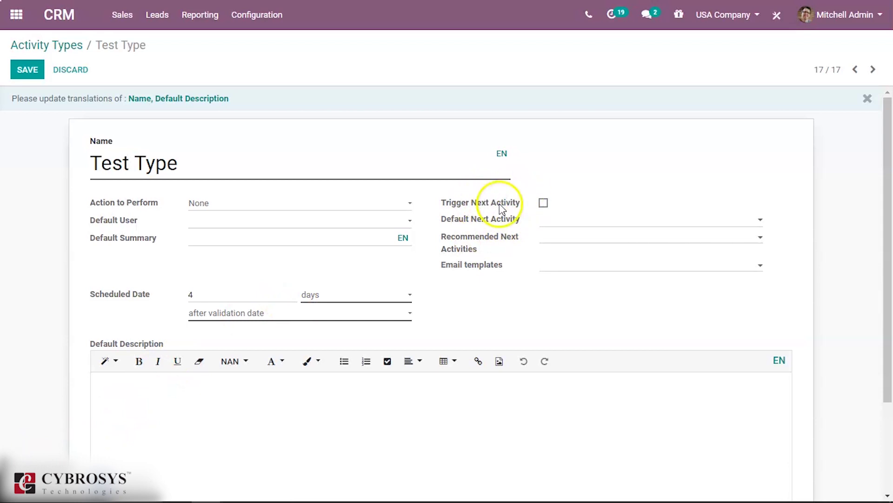
Try Trigger Next Activity with Email and Follow-up Quote as the default next activity, and turn triggering back off
left_click(543, 203)
left_click(561, 222)
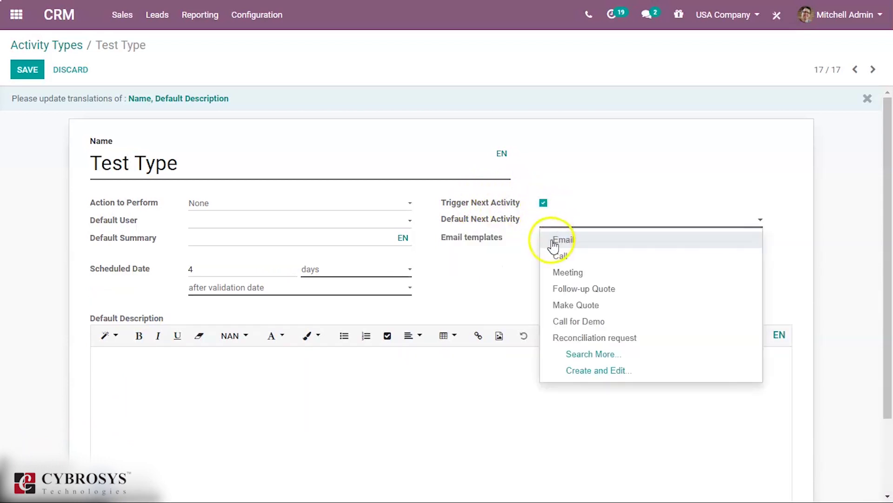
left_click(555, 241)
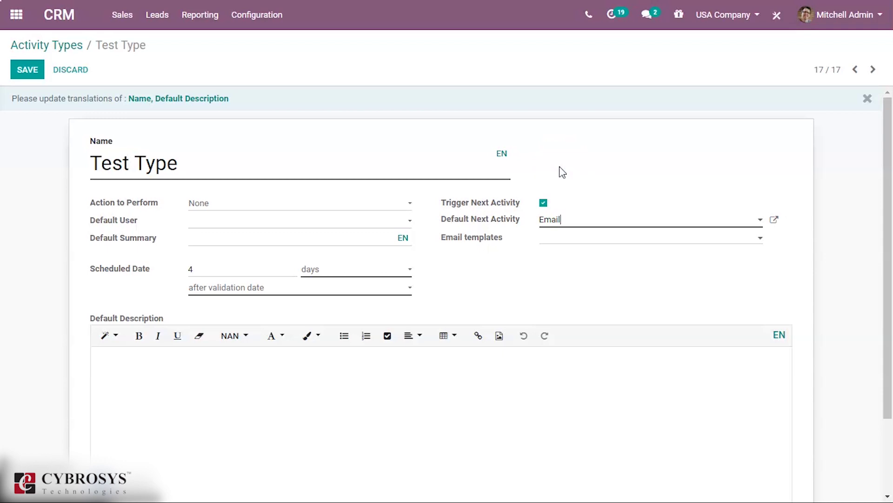
left_click(602, 221)
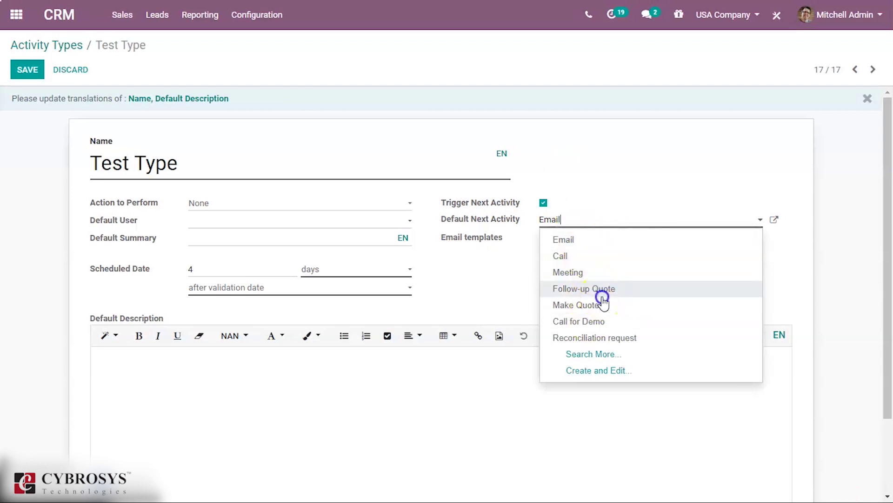
left_click(602, 289)
left_click(543, 204)
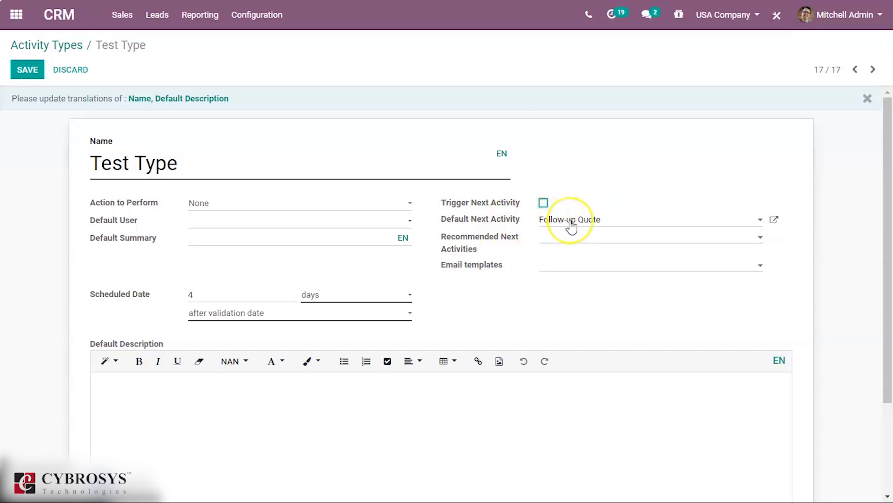
Add Email, Meeting and Call as the recommended next activities
left_click(553, 236)
left_click(572, 258)
left_click(598, 236)
left_click(607, 269)
left_click(648, 240)
left_click(653, 255)
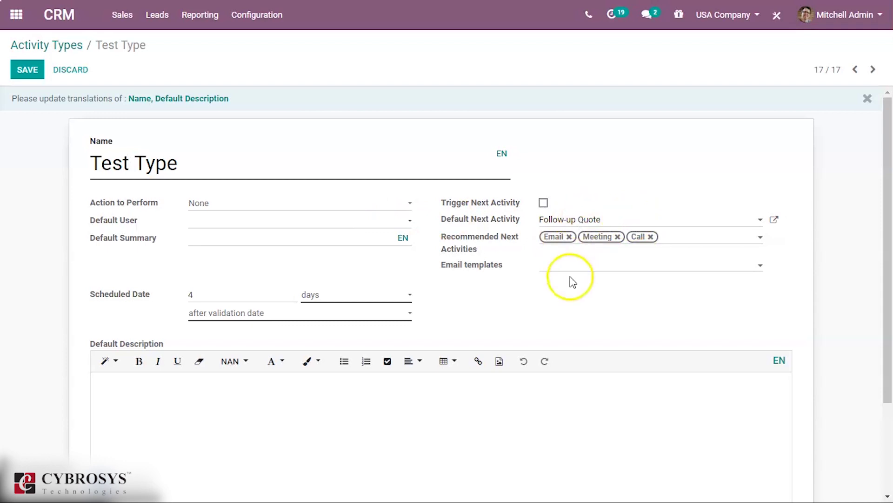
Examine the Email templates choices and the Default Description area of the activity type form
left_click(548, 264)
left_click(548, 264)
scroll(503, 249, "down", 3)
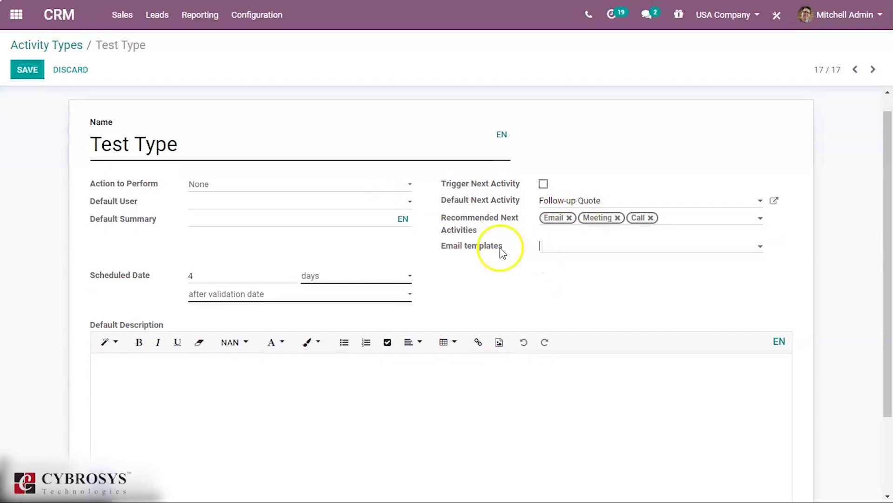
scroll(148, 230, "up", 2)
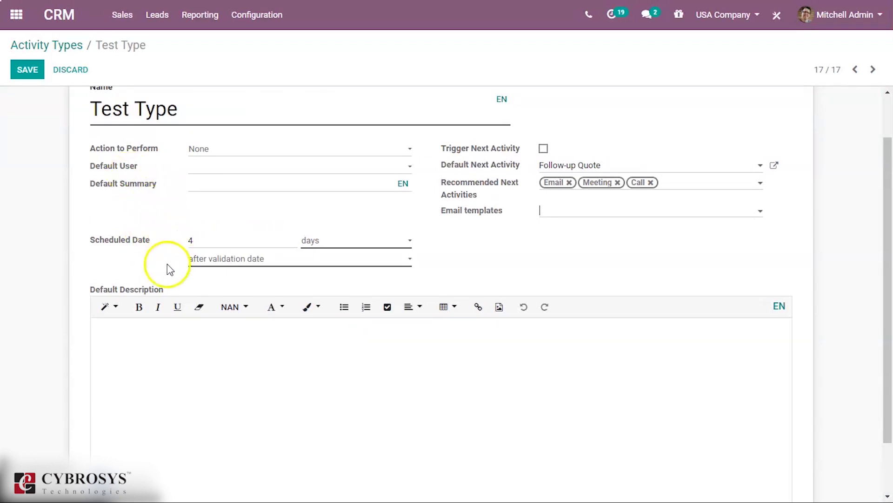
scroll(144, 303, "down", 2)
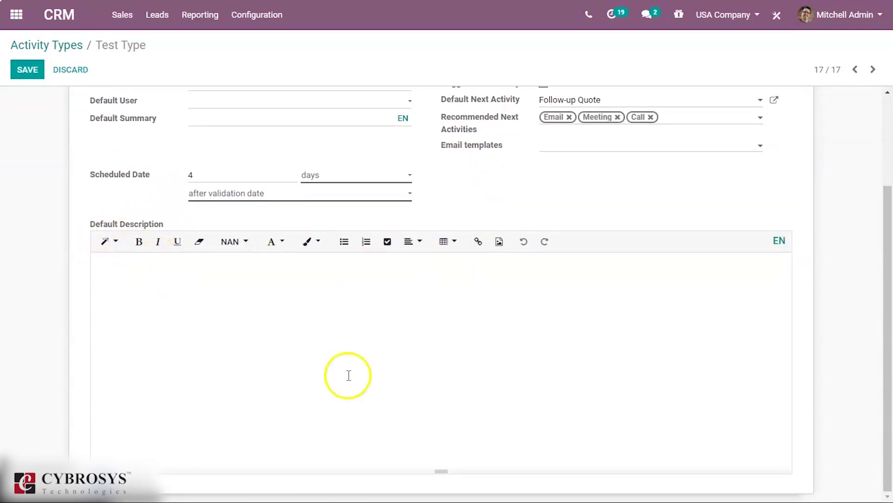
scroll(335, 326, "up", 2)
Rename the activity type to "Test Type File Upload" and set its action to perform to Upload Document
left_click(205, 166)
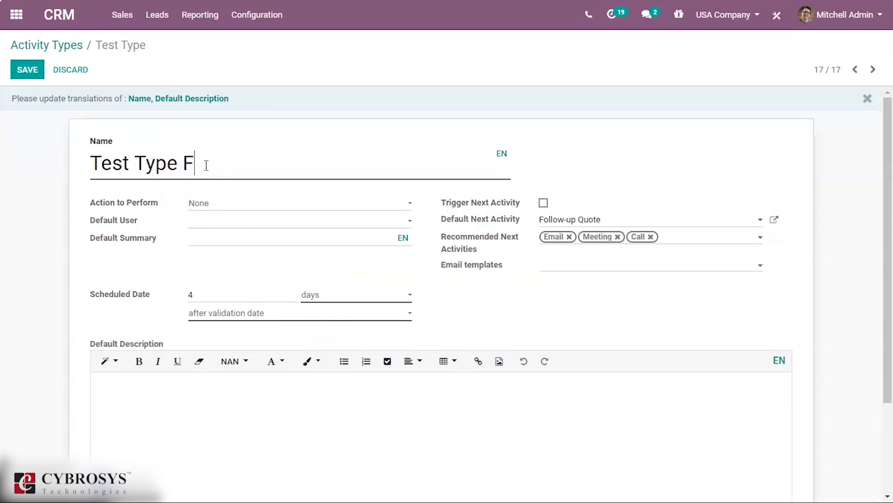
type("File Upload")
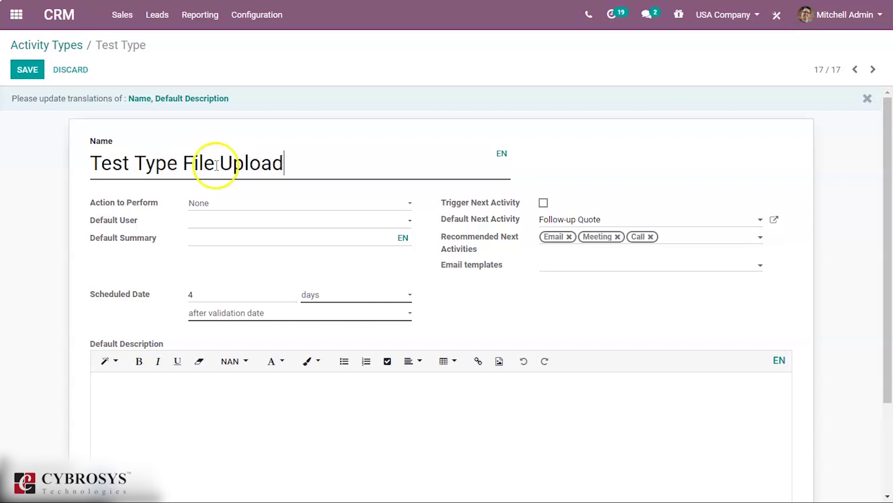
left_click(261, 202)
left_click(262, 238)
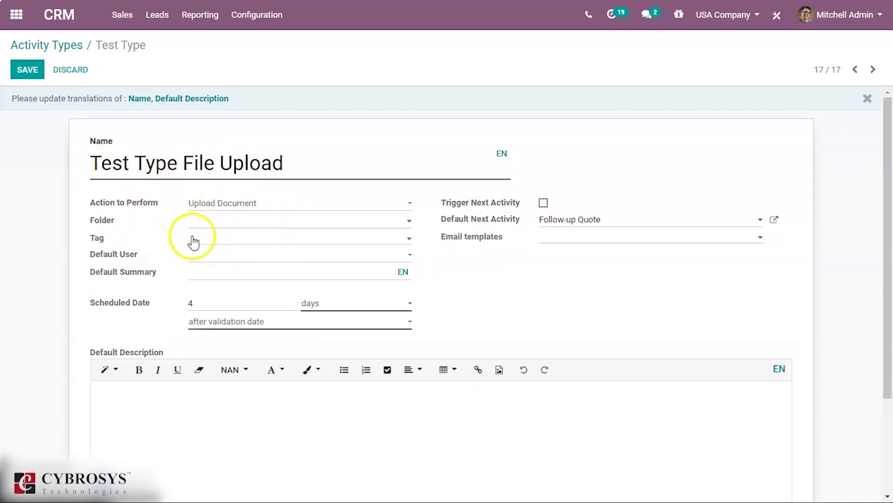
Review the upload type's fields, including the Trigger Next Activity option and the available email templates, leaving triggering off
scroll(220, 242, "down", 2)
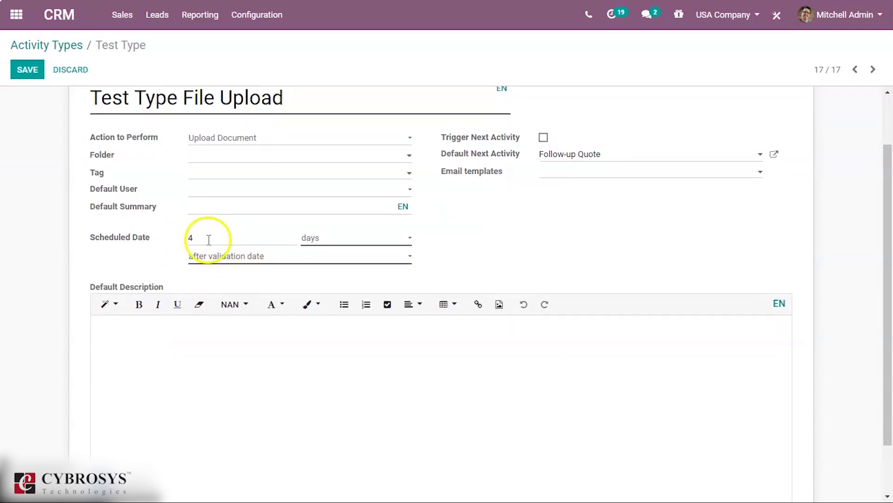
scroll(213, 232, "up", 2)
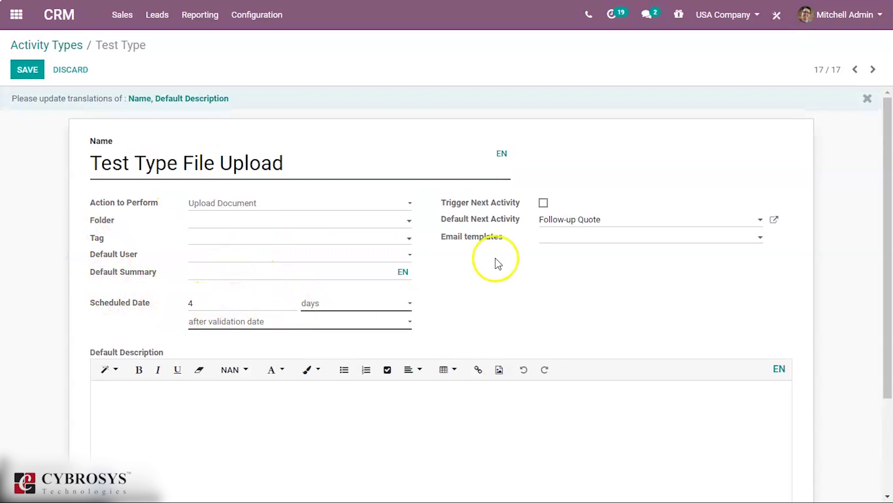
left_click(544, 201)
left_click(545, 202)
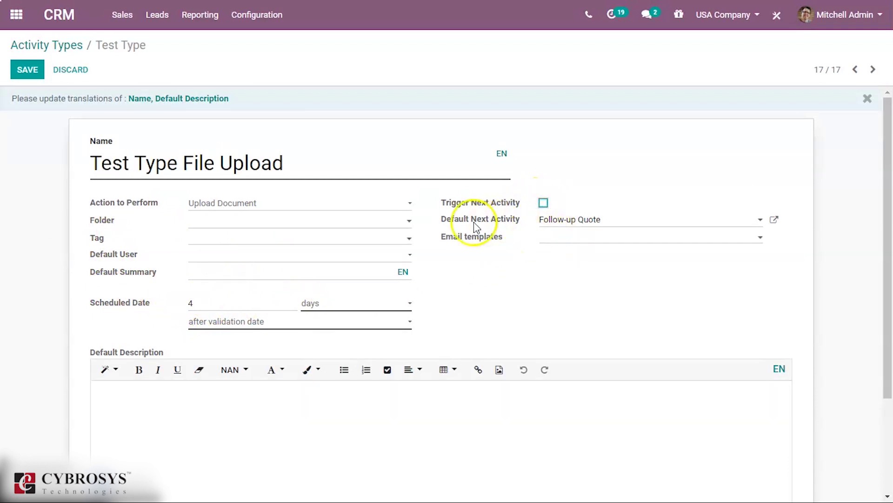
left_click(576, 238)
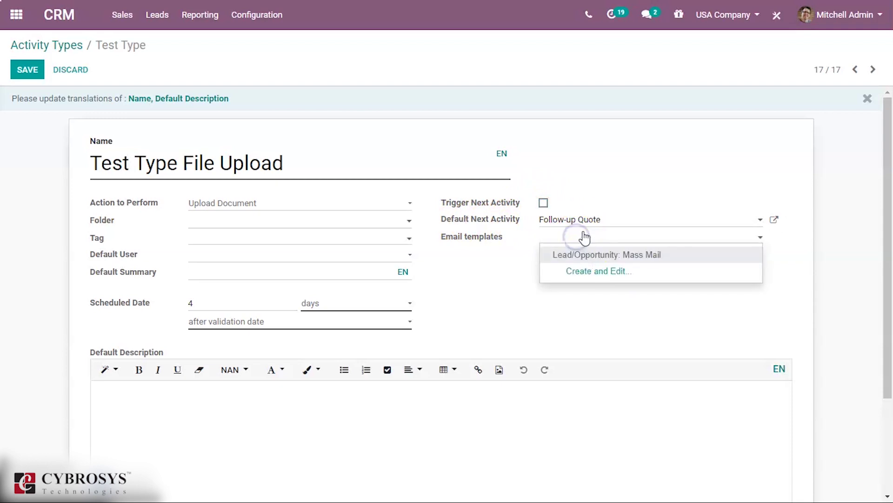
left_click(535, 214)
left_click(544, 203)
Set the default next activity to Email and save the activity type
left_click(589, 219)
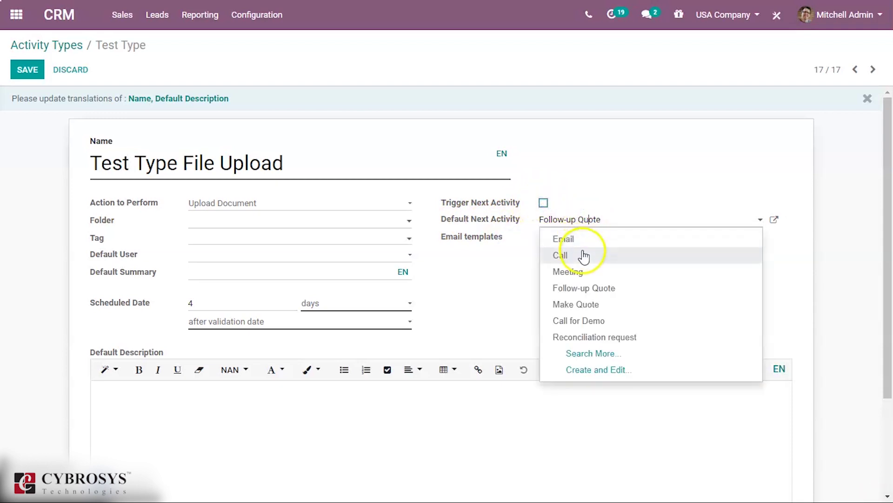
left_click(580, 242)
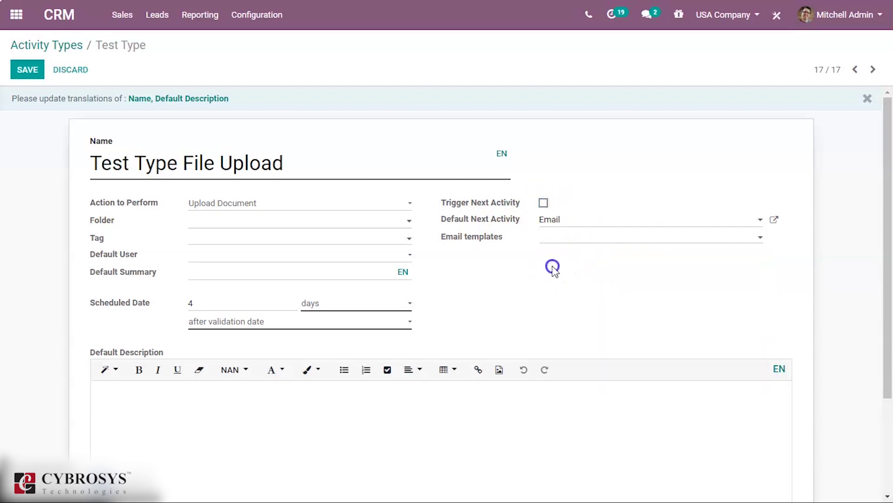
left_click(34, 86)
left_click(19, 72)
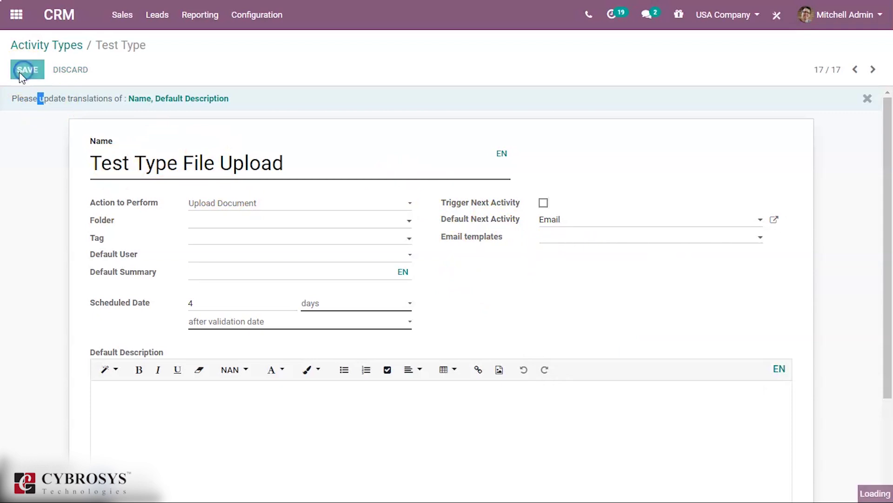
Leave the activity type record and open the opportunity pipeline
left_click(73, 45)
left_click(134, 19)
left_click(138, 38)
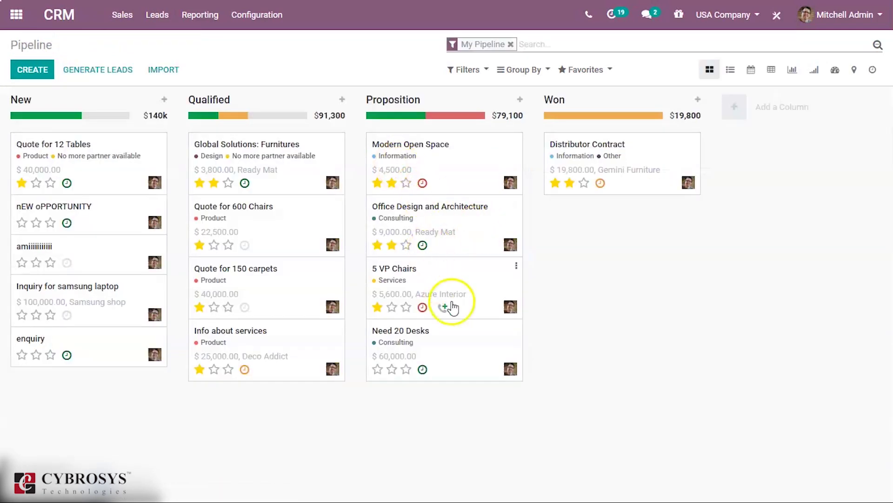
Schedule a Test Type File Upload activity on the "Quote for 150 carpets" opportunity
left_click(244, 306)
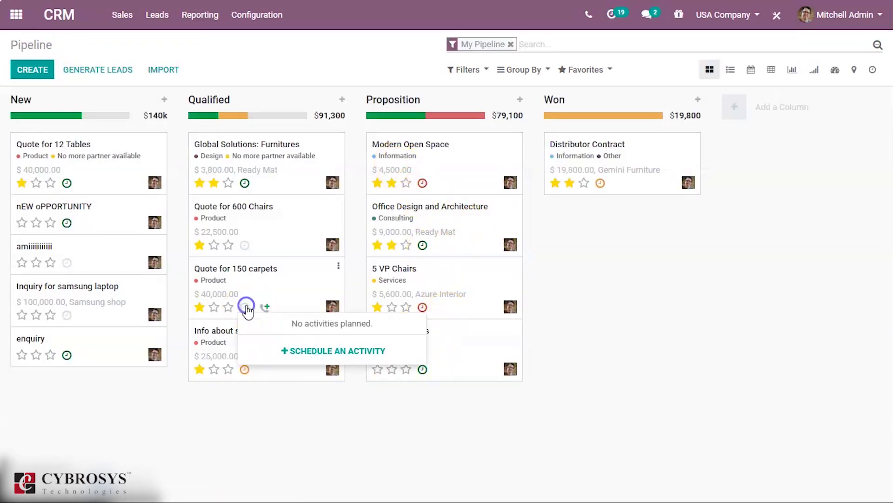
left_click(308, 350)
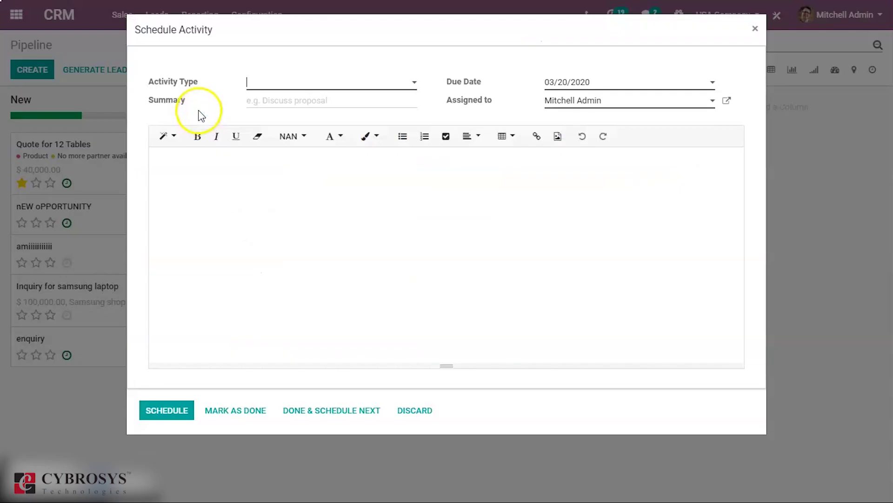
left_click(293, 81)
left_click(305, 216)
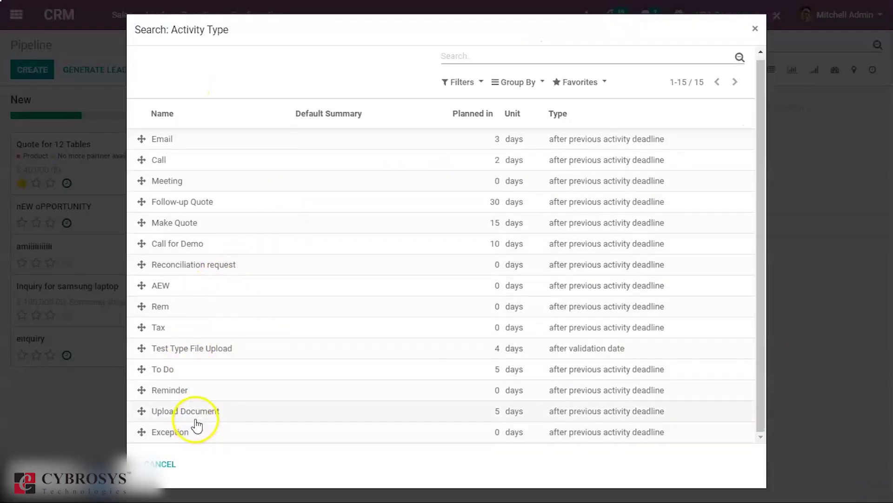
left_click(235, 349)
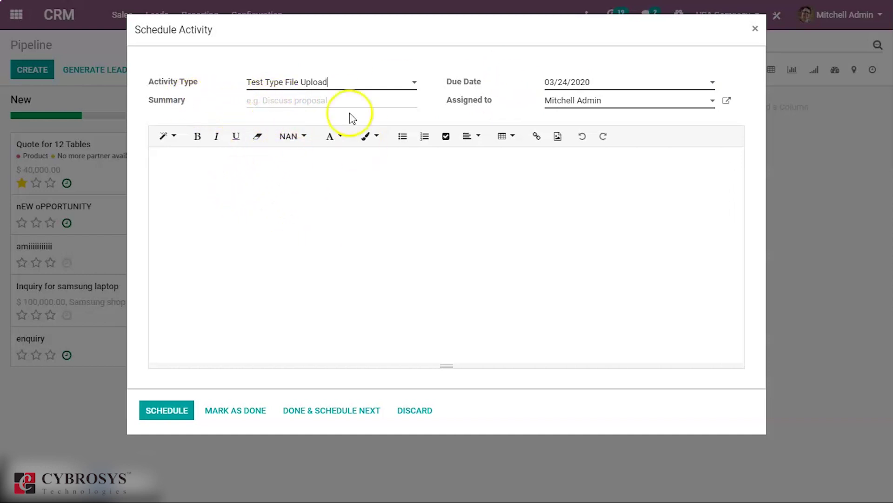
left_click(182, 409)
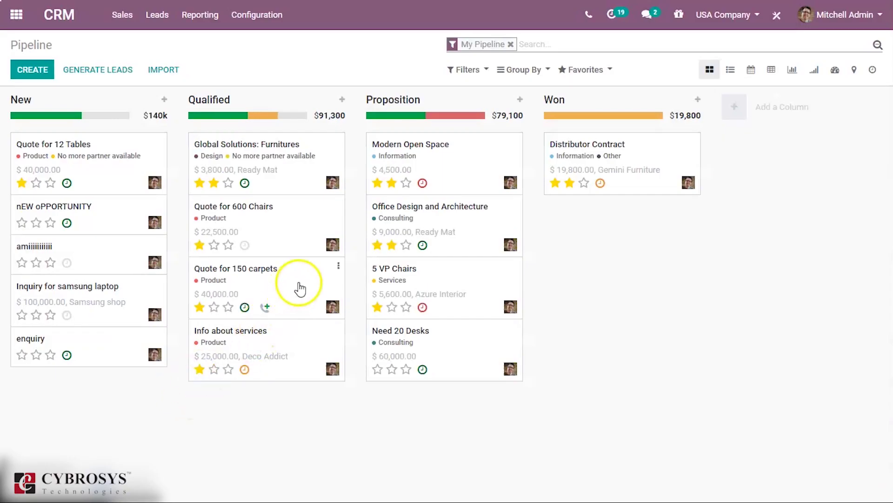
Open the "Quote for 150 carpets" opportunity and view its planned activities
left_click(302, 289)
scroll(296, 275, "down", 5)
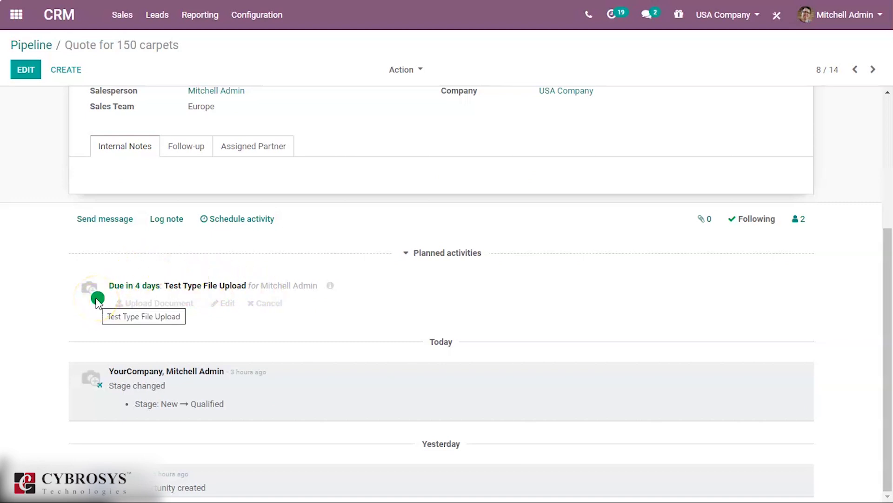
Complete the Test Type File Upload activity by uploading the file "New Microsoft Word Document.docx", and review the logged attachment
left_click(159, 304)
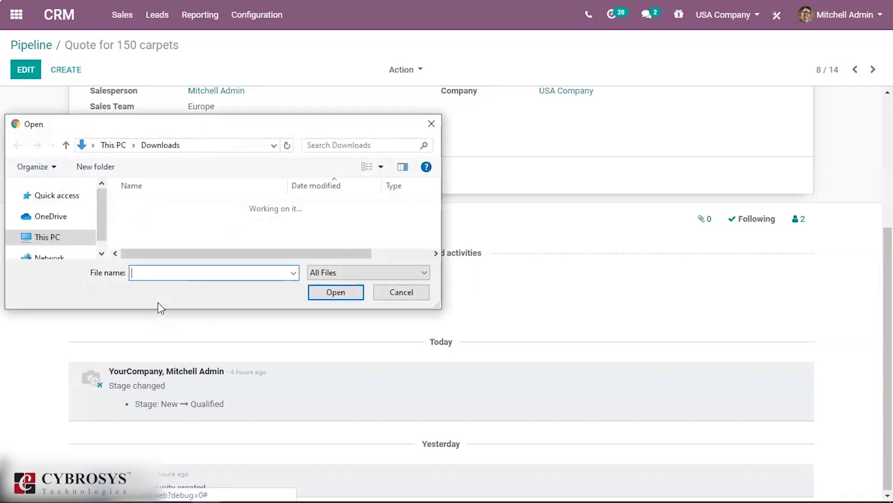
scroll(58, 235, "down", 2)
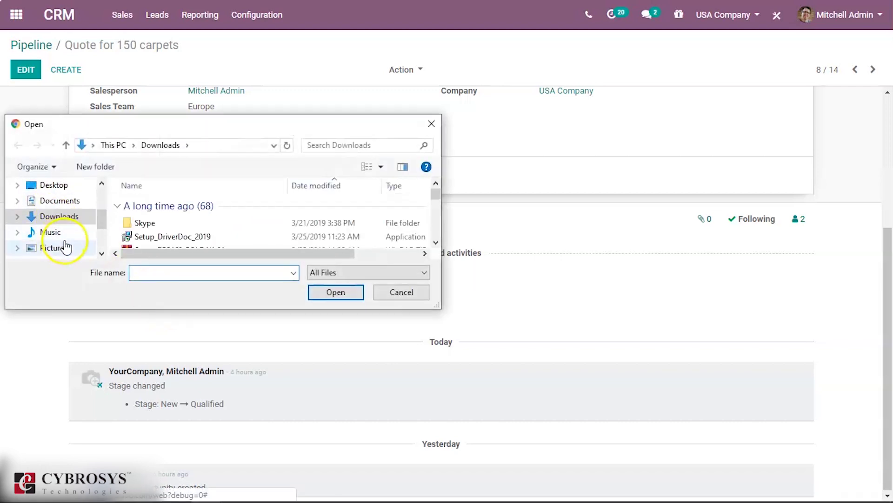
left_click(58, 247)
double_click(308, 211)
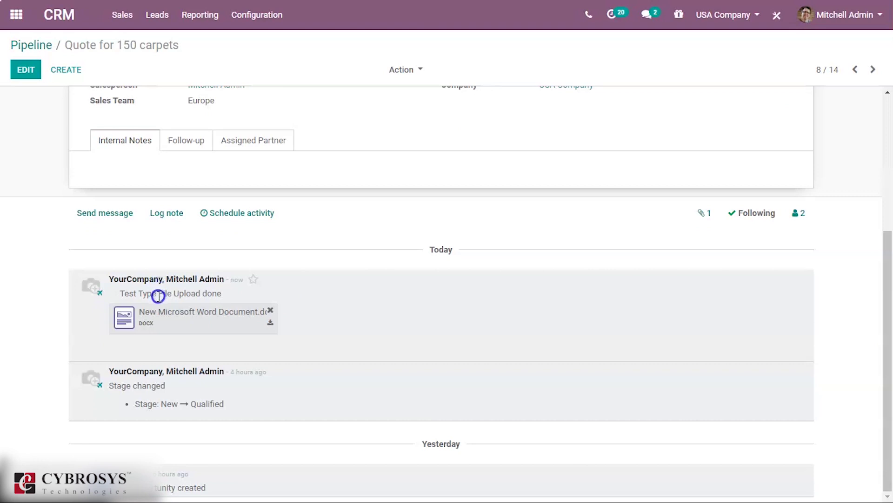
scroll(226, 315, "up", 2)
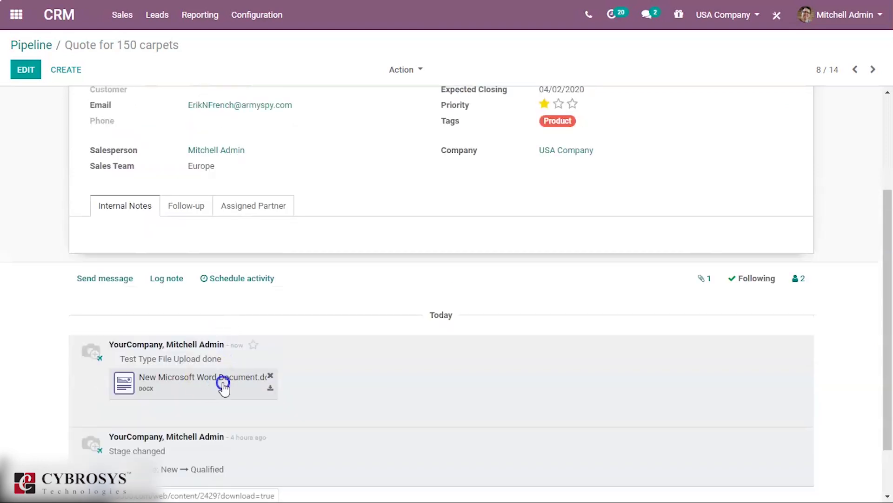
scroll(225, 381, "up", 3)
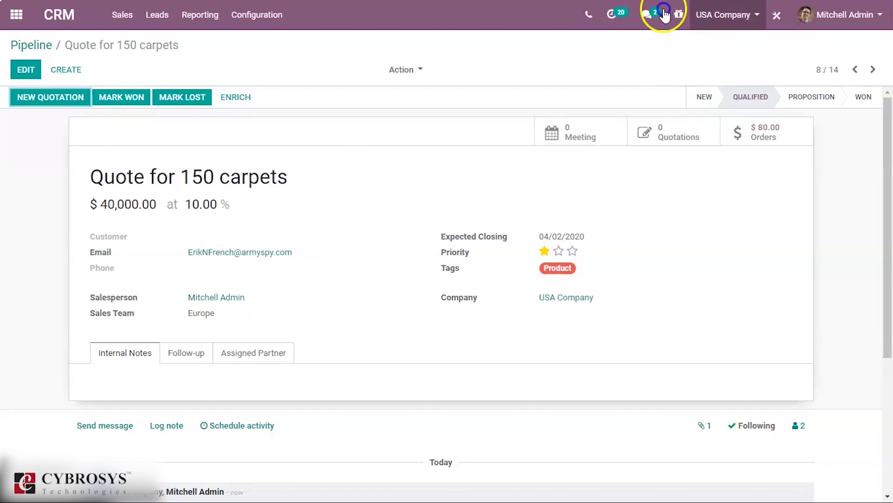
Return to the pipeline, highlight the Qualified opportunities with planned activities, and check the activity statuses of the Qualified and Proposition stages
left_click(85, 71)
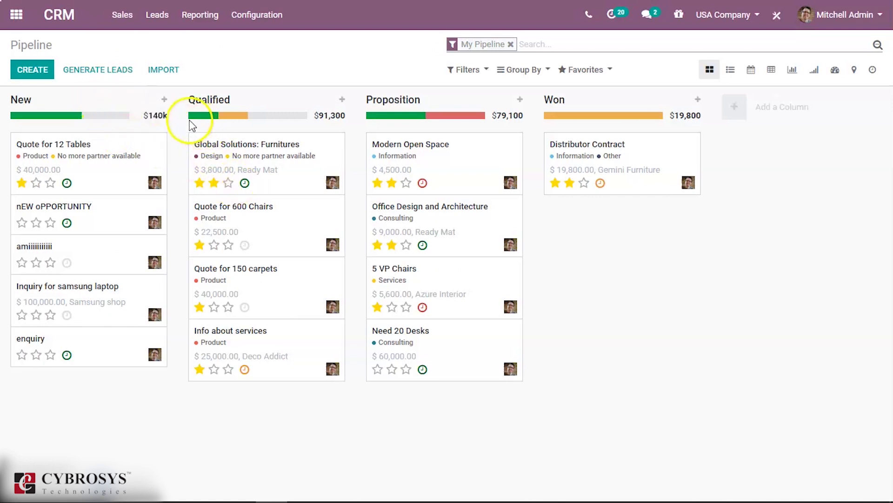
mouse_move(200, 118)
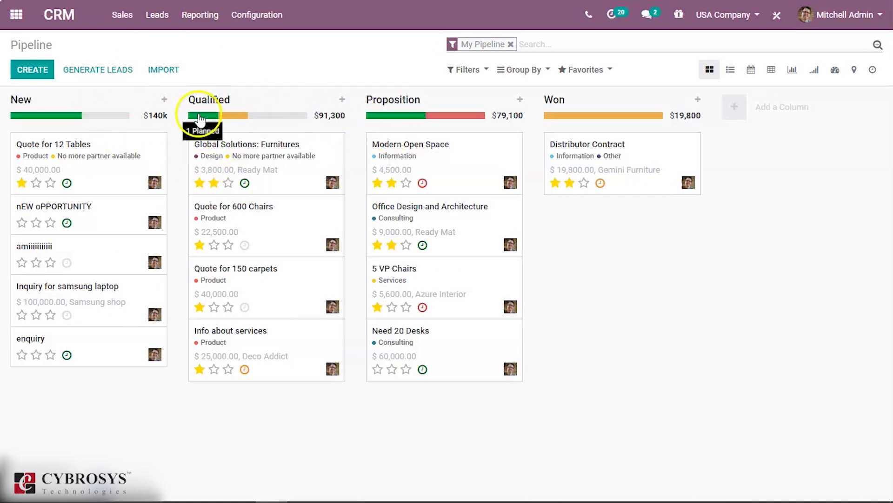
mouse_move(241, 120)
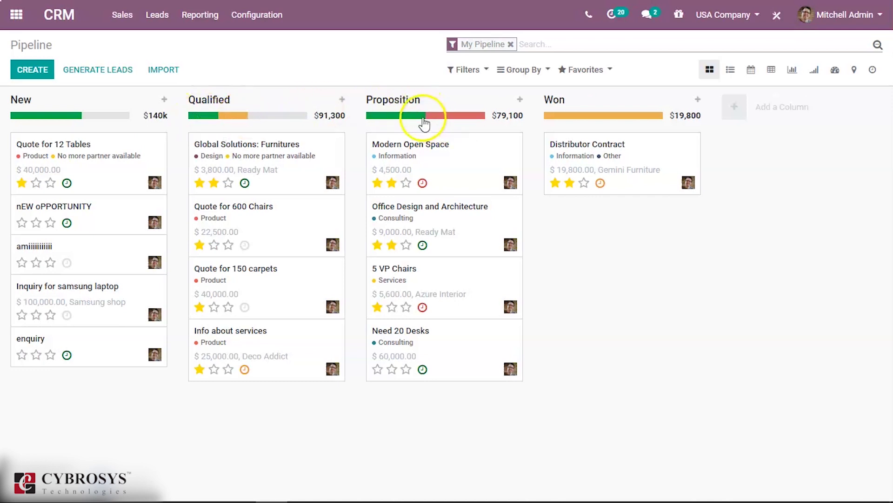
left_click(201, 116)
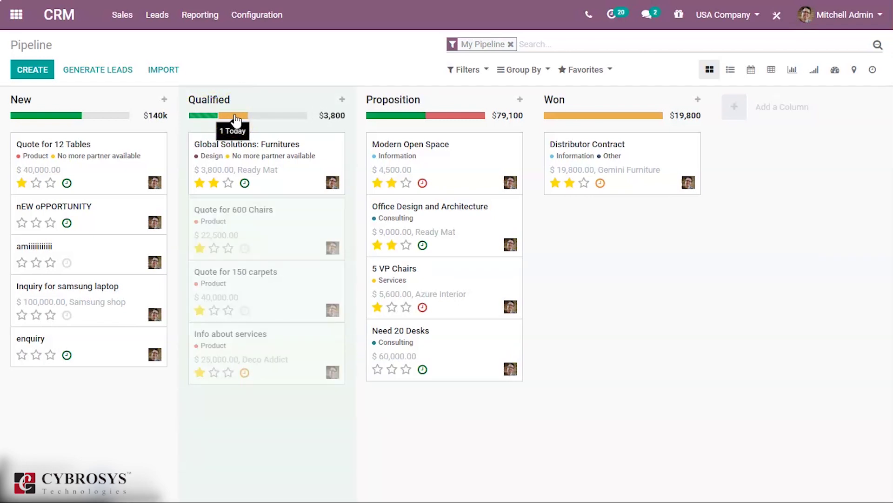
mouse_move(451, 120)
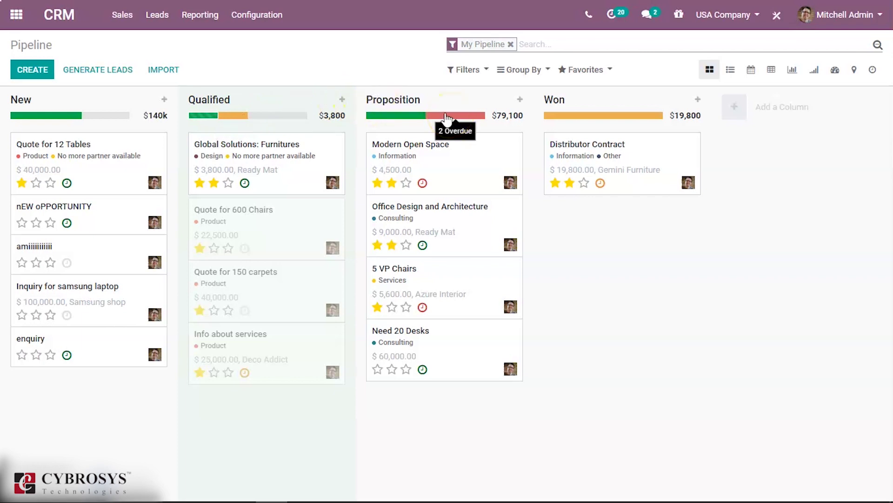